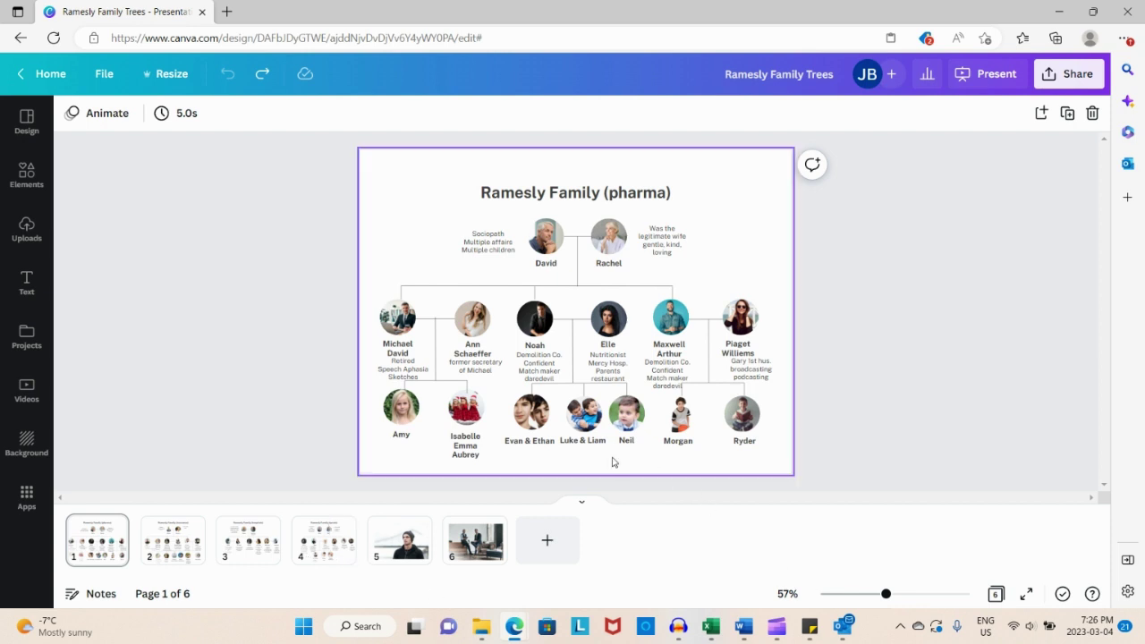
Step: Show all pages as one scrolling list, then zoom in and back out with the wheel
click(580, 506)
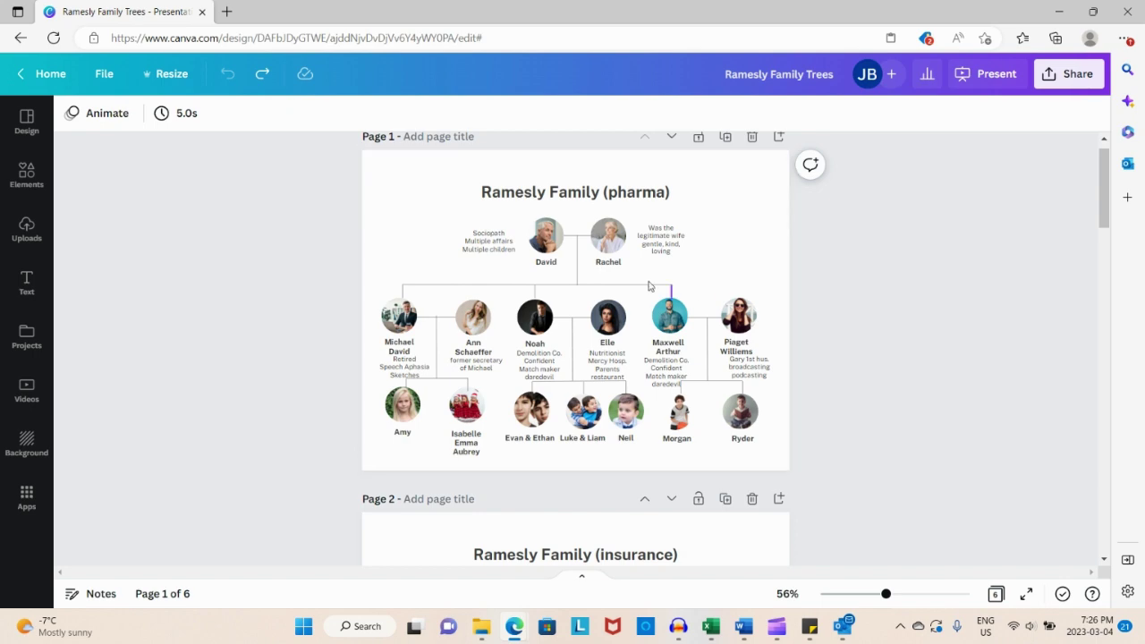
ctrl+scroll(649, 286, up, 2)
ctrl+scroll(649, 285, up, 1)
ctrl+scroll(649, 286, up, 1)
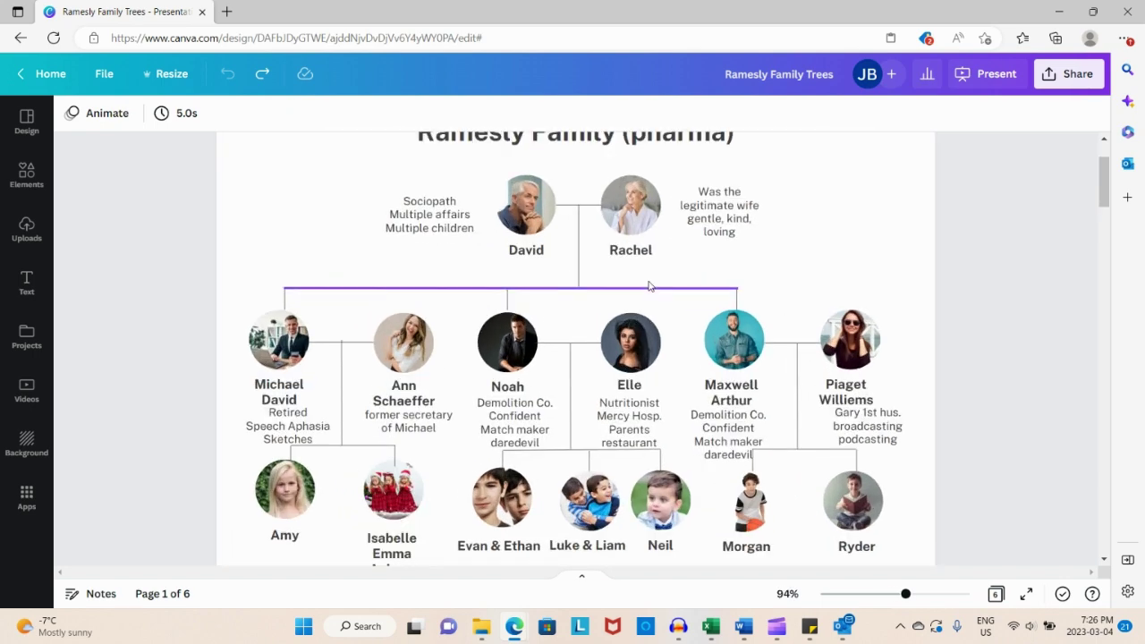
ctrl+scroll(649, 285, down, 1)
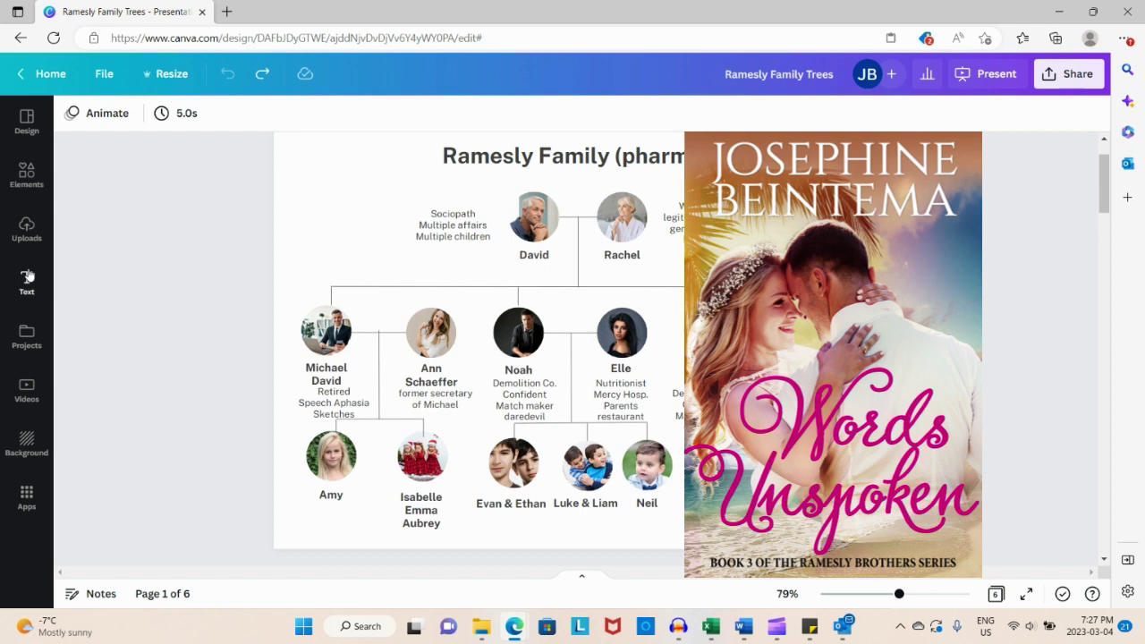
click(32, 183)
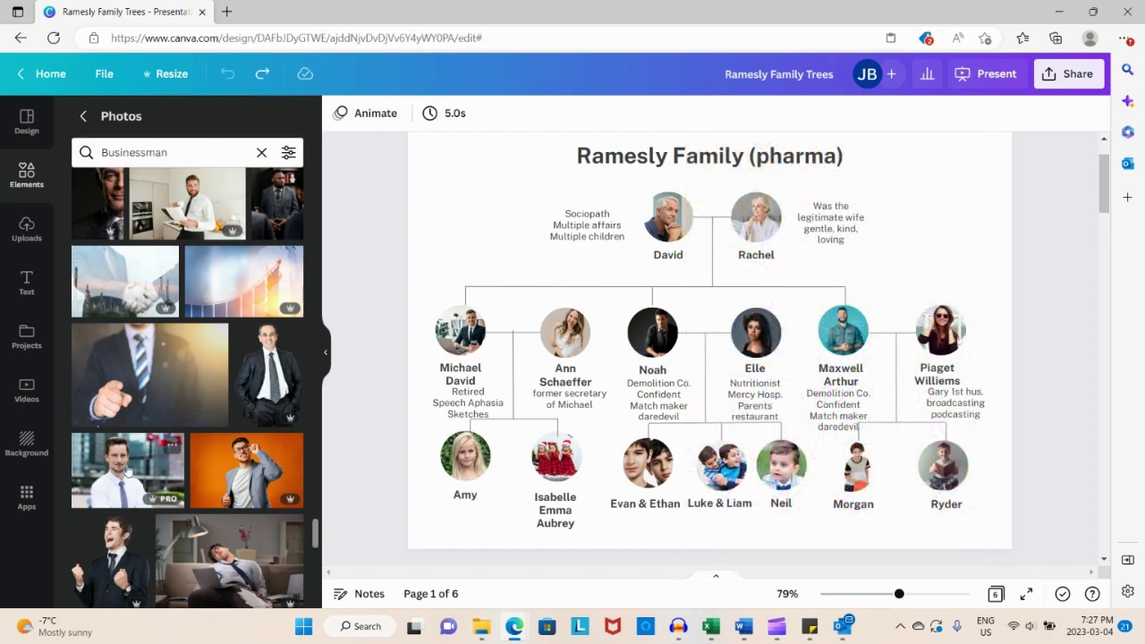
drag(123, 466, 460, 338)
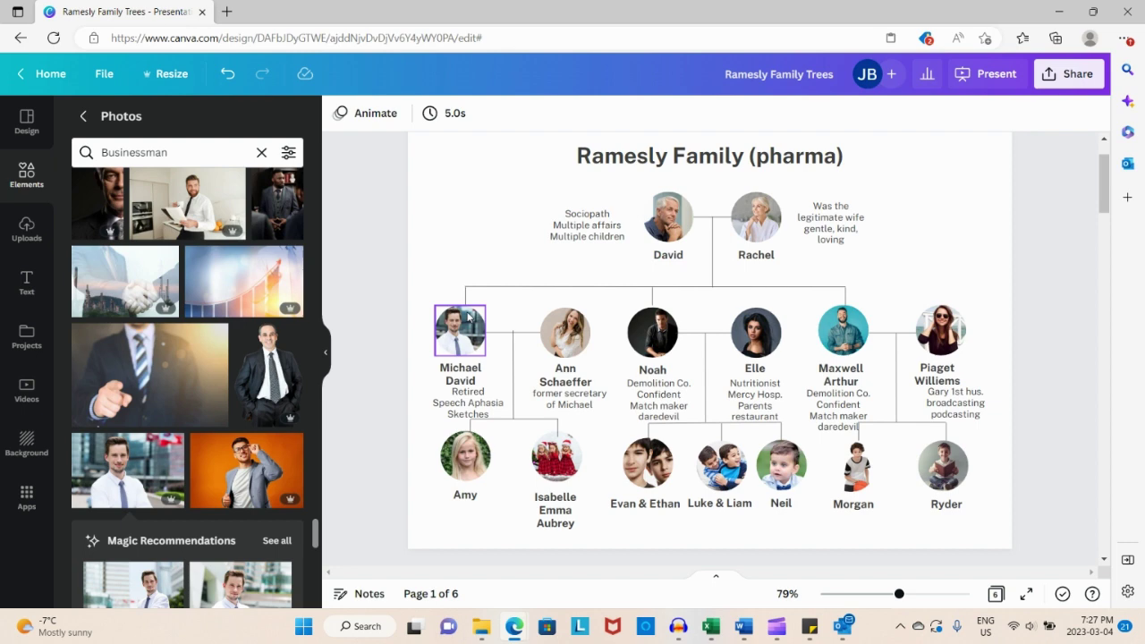
double_click(458, 340)
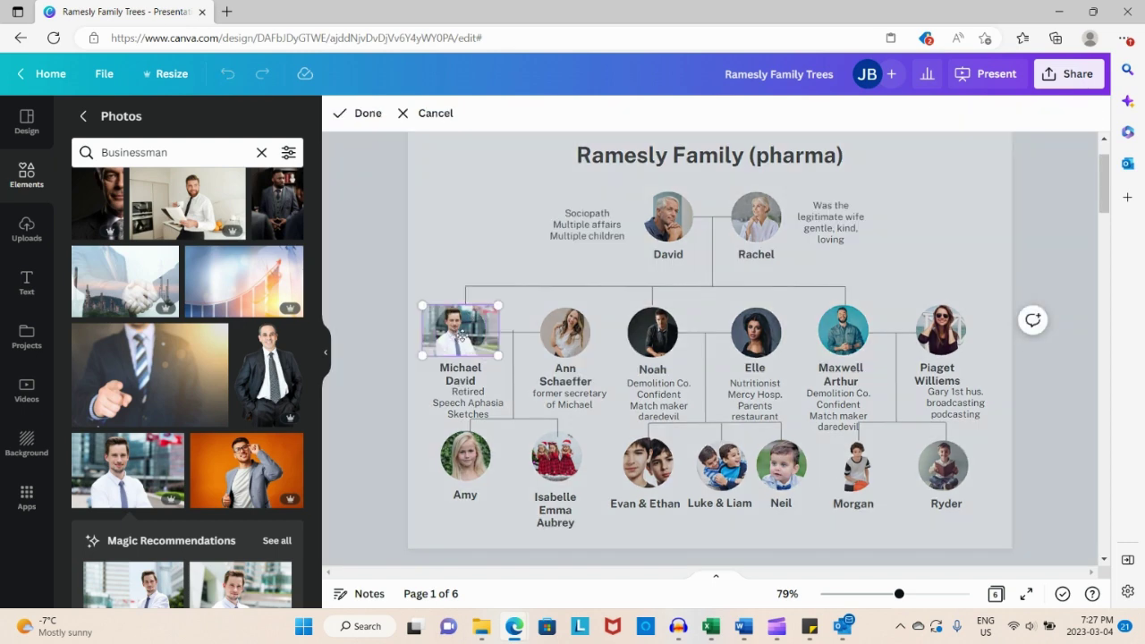
drag(457, 337, 432, 355)
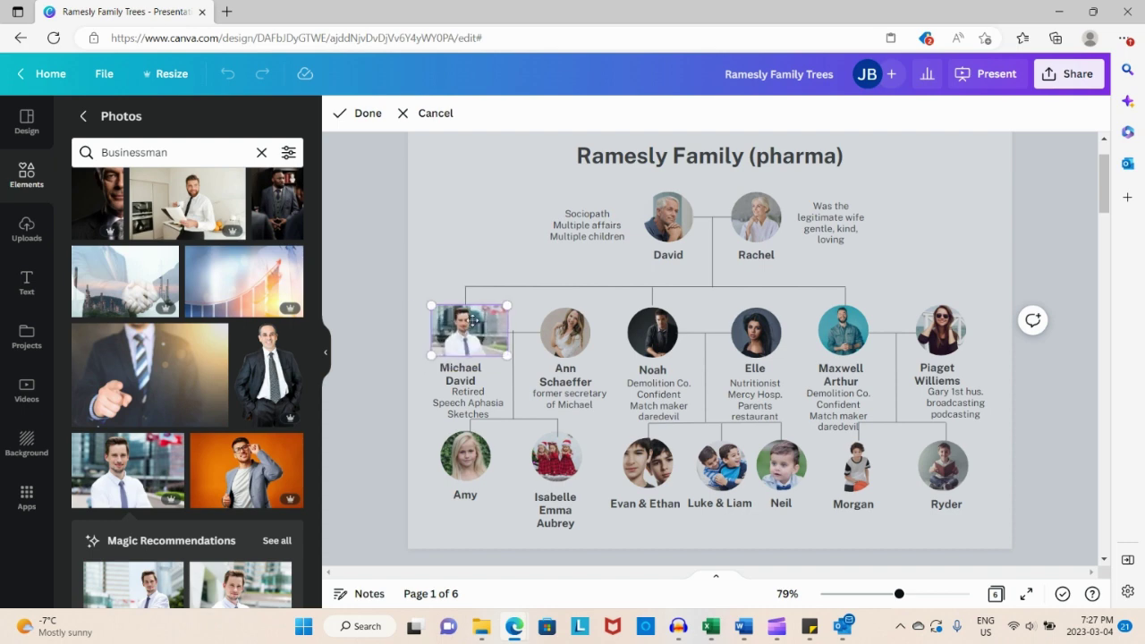
click(474, 260)
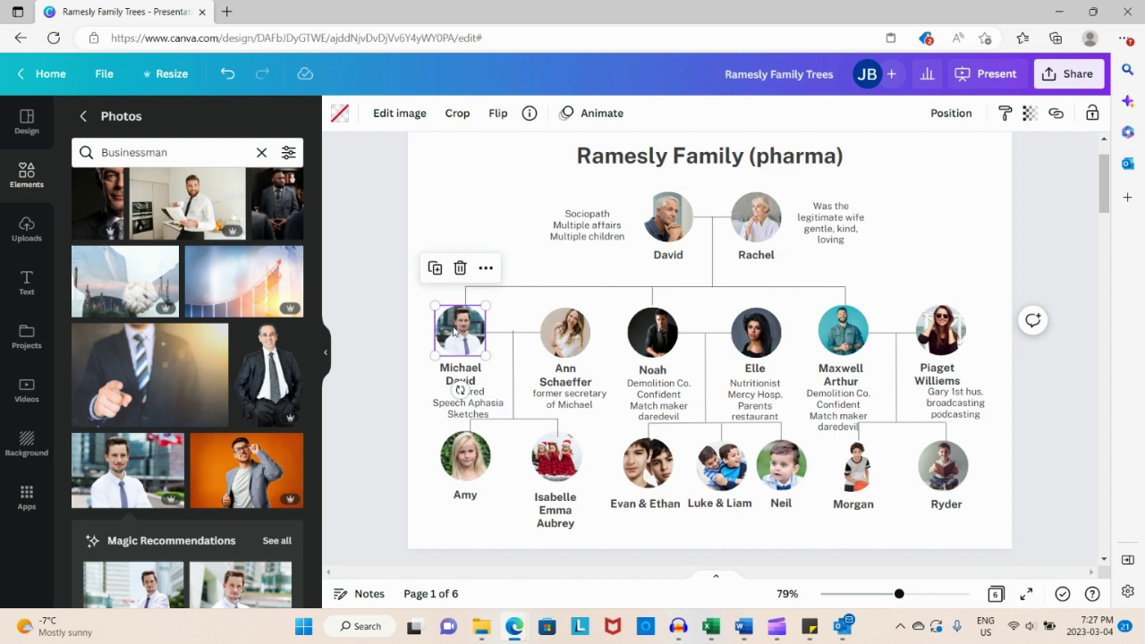
key(ctrl+z)
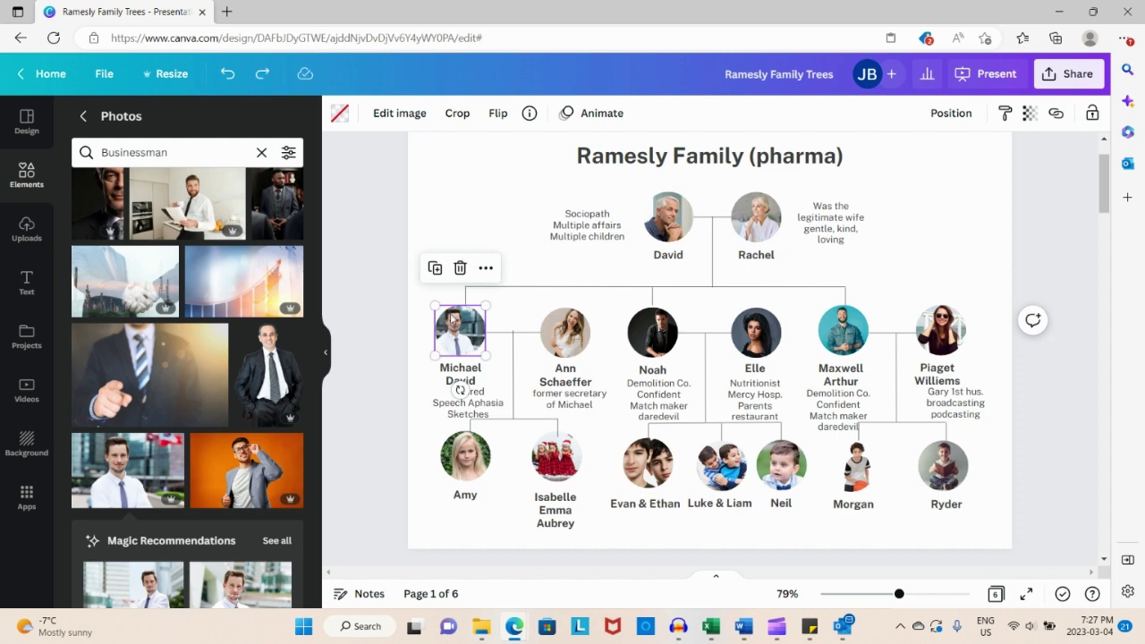
key(ctrl+z)
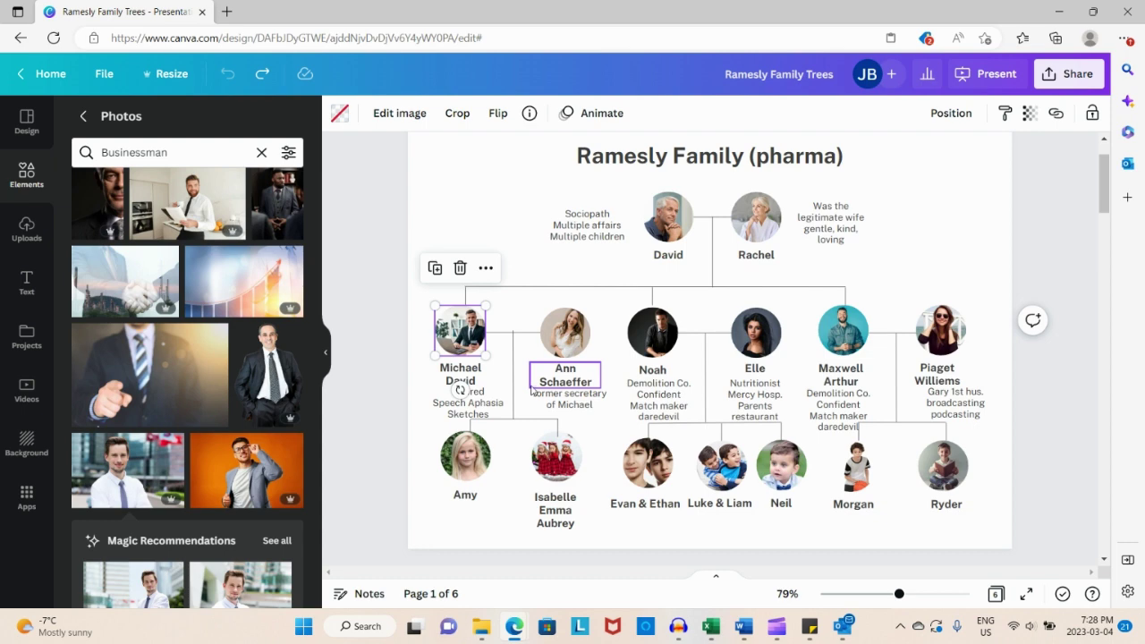
click(444, 273)
drag(471, 348, 498, 262)
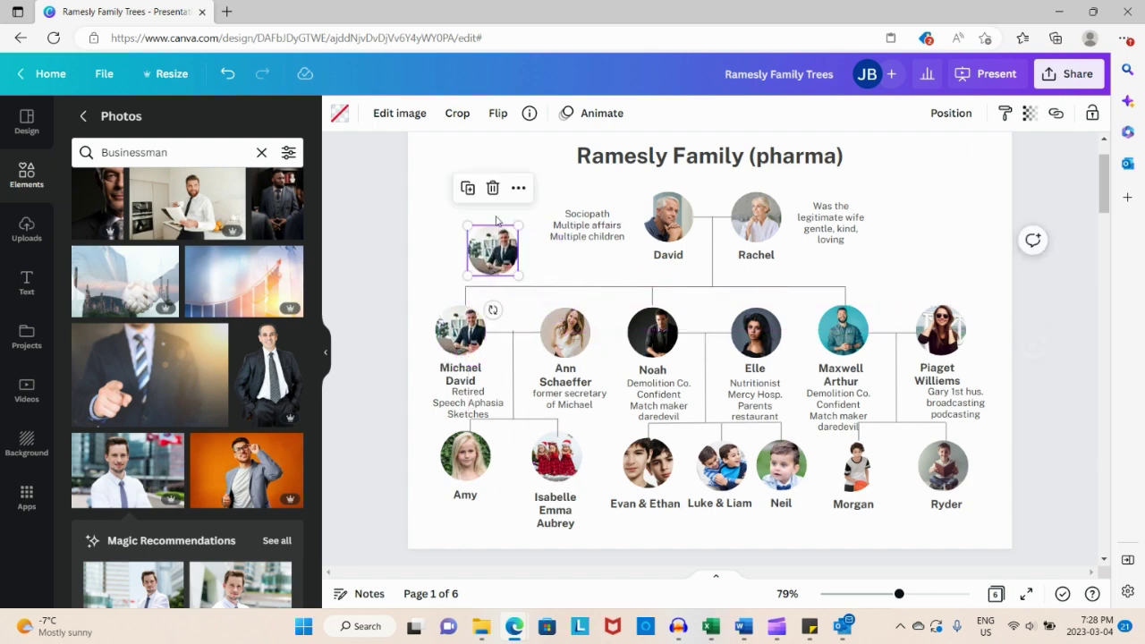
click(518, 189)
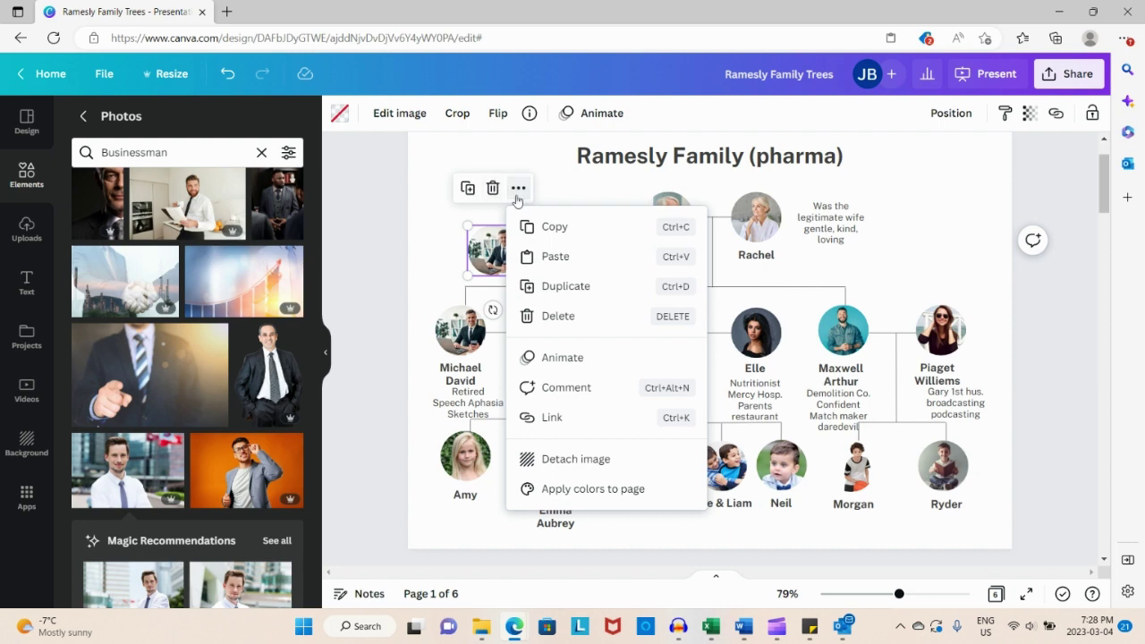
click(556, 319)
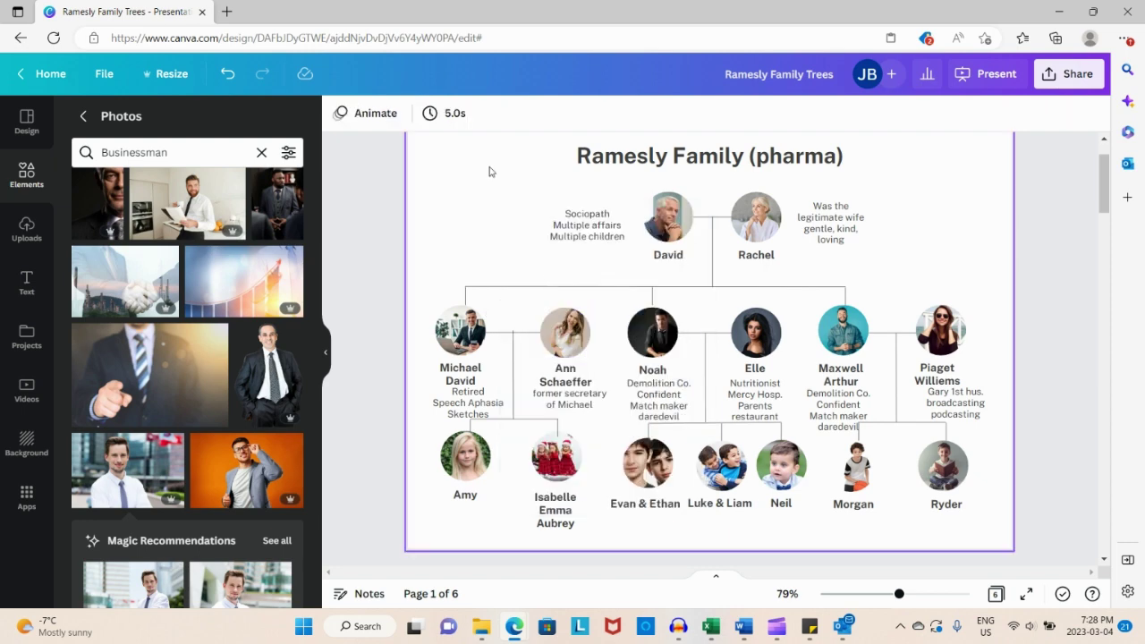
click(522, 287)
mouse_move(466, 287)
mouse_down()
mouse_move(463, 264)
mouse_move(463, 284)
mouse_up()
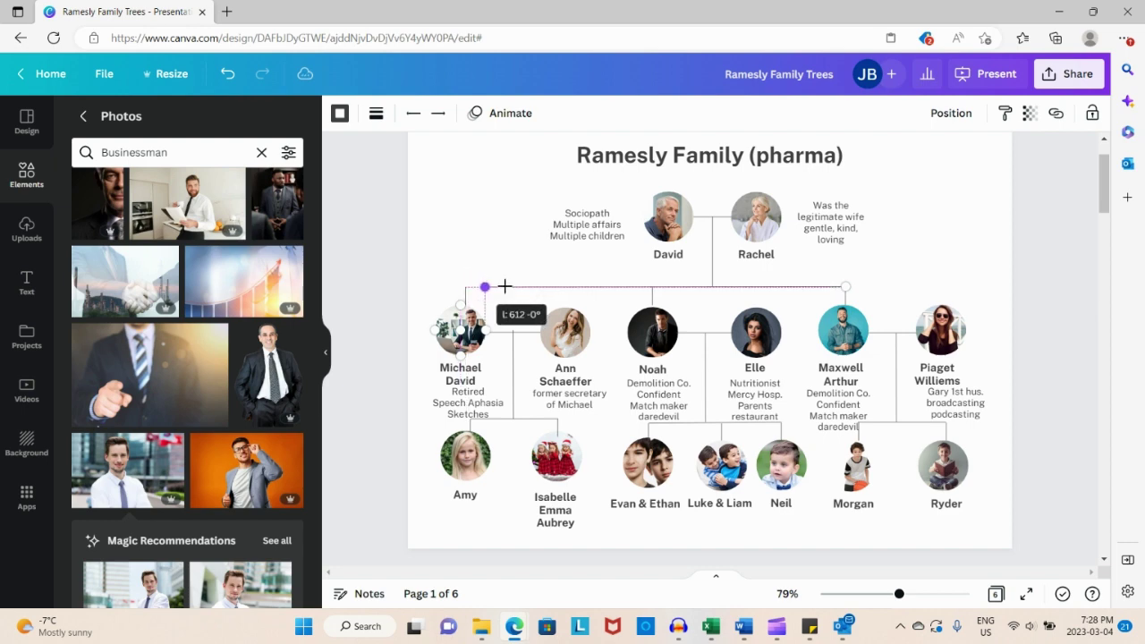
drag(504, 286, 469, 288)
click(493, 253)
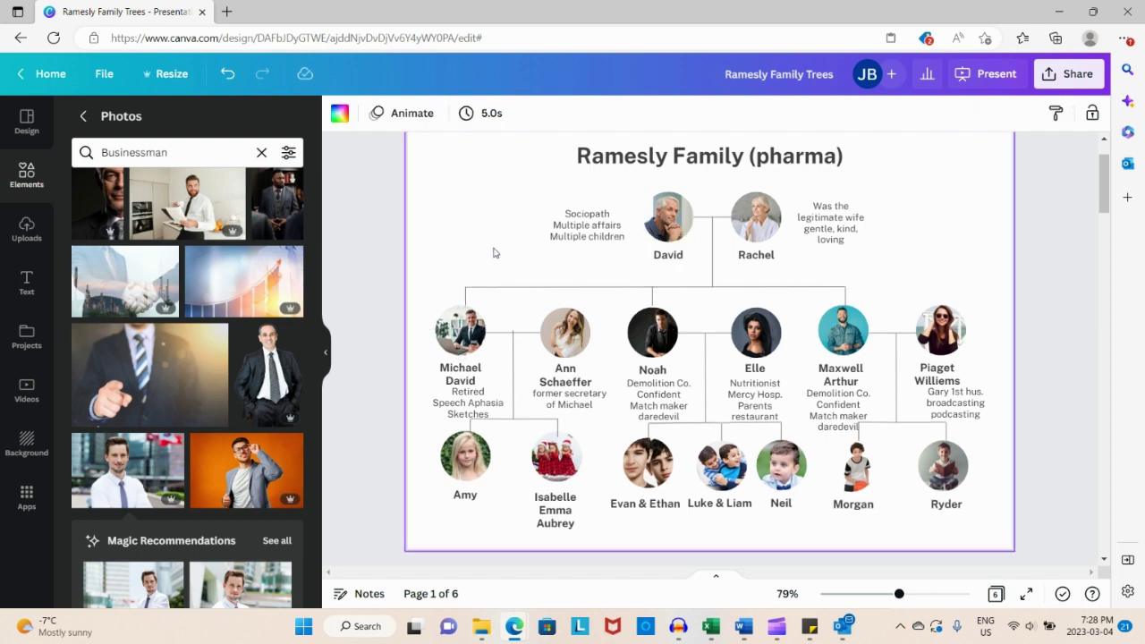
click(653, 297)
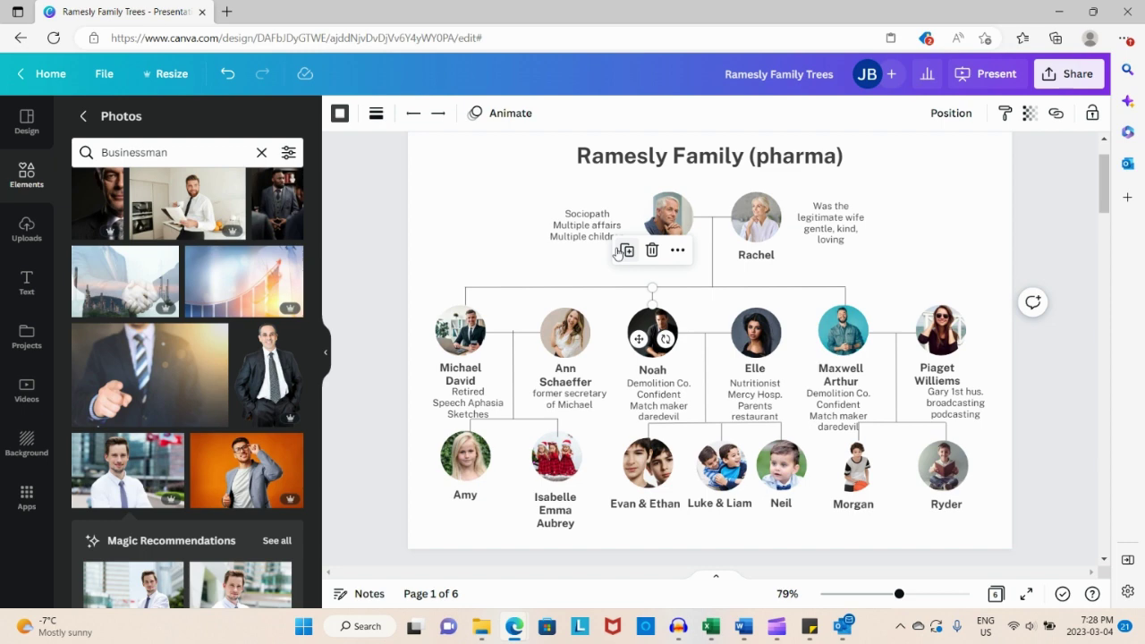
click(463, 255)
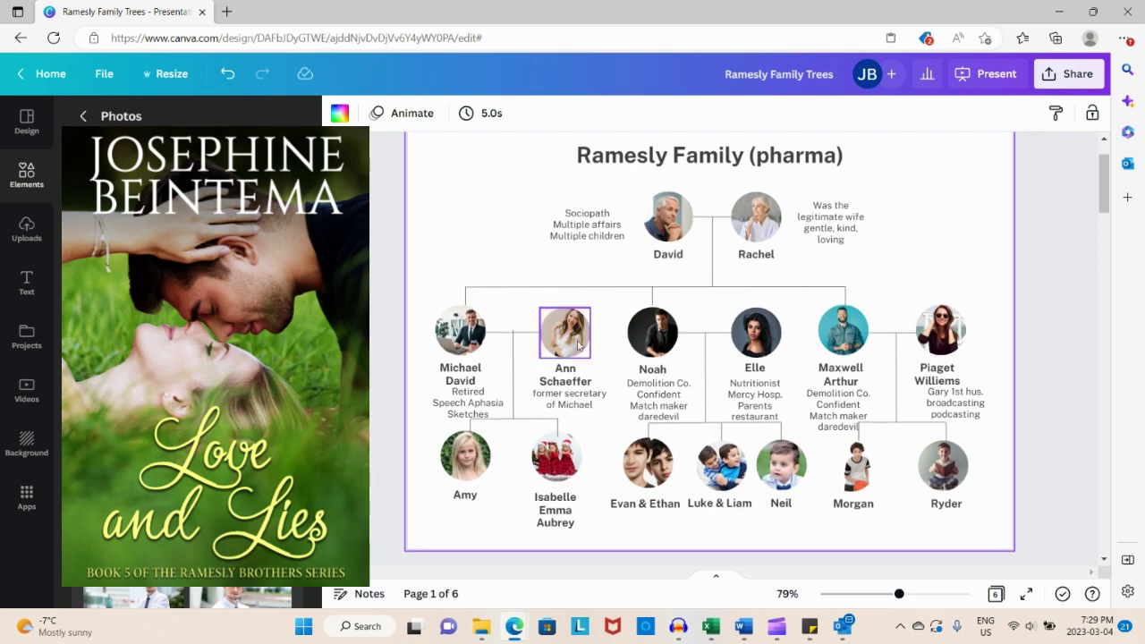
scroll(579, 340, down, 1)
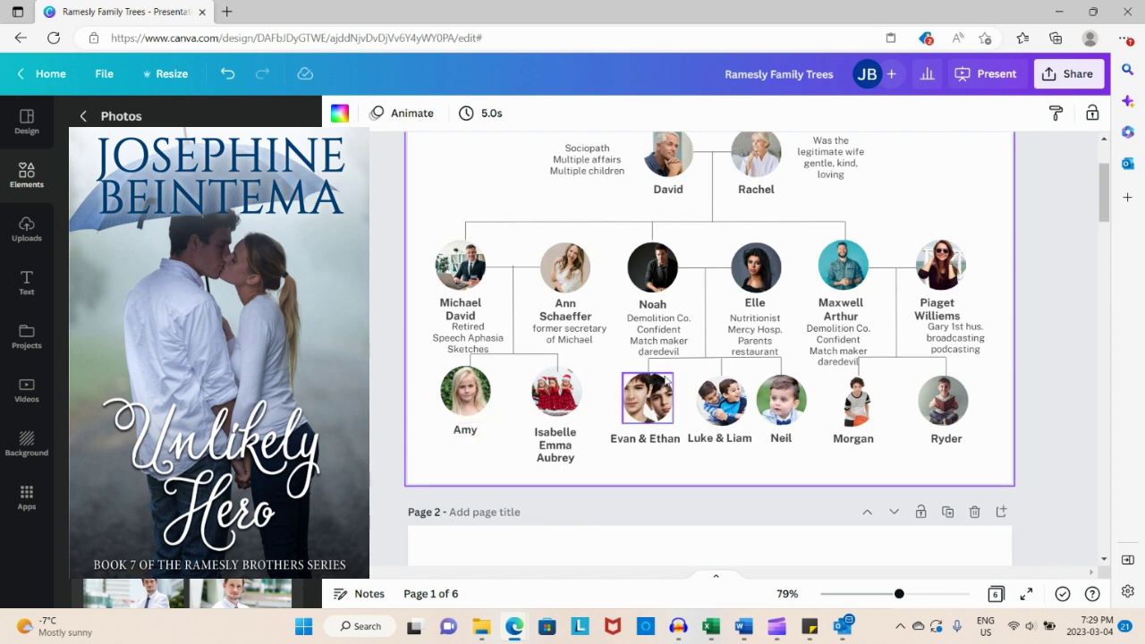
Step: Scroll down to page 2, where Robert and Beverly head the insurance family tree
scroll(666, 380, down, 5)
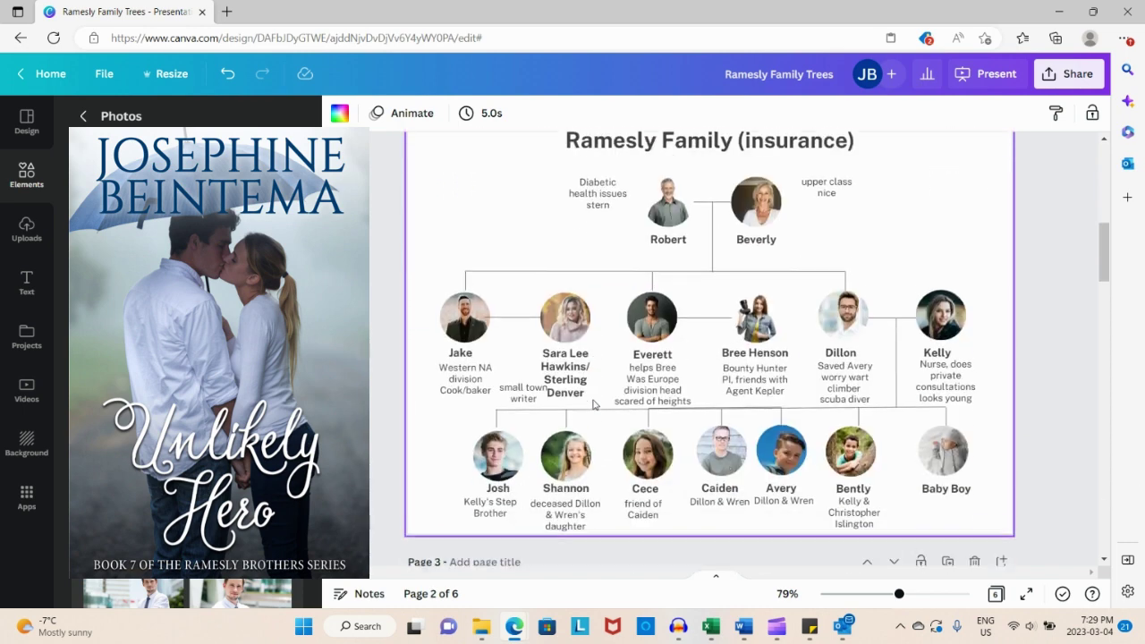
scroll(592, 404, up, 1)
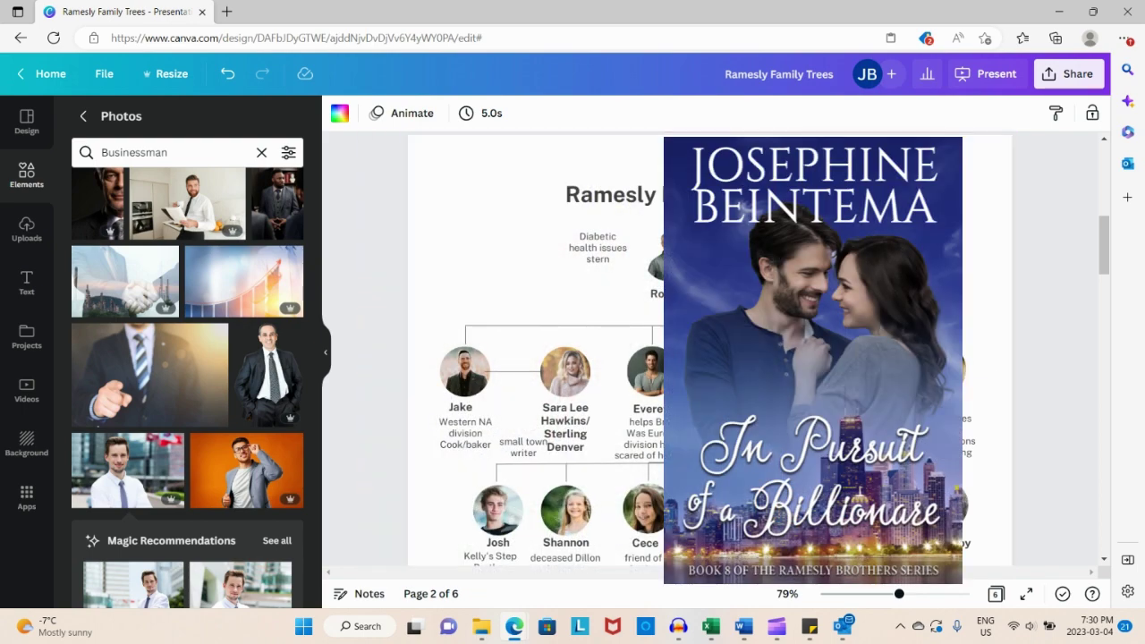
scroll(536, 402, down, 1)
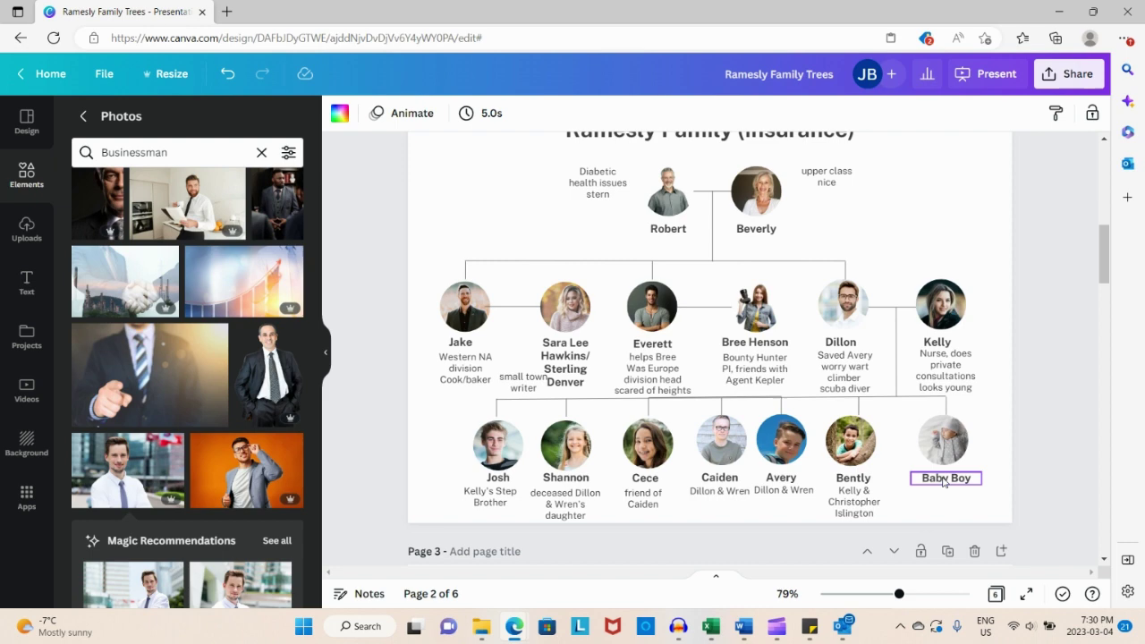
Step: Replace the last grandchild's 'Baby Boy' label with 'Jackson'
click(943, 480)
double_click(943, 478)
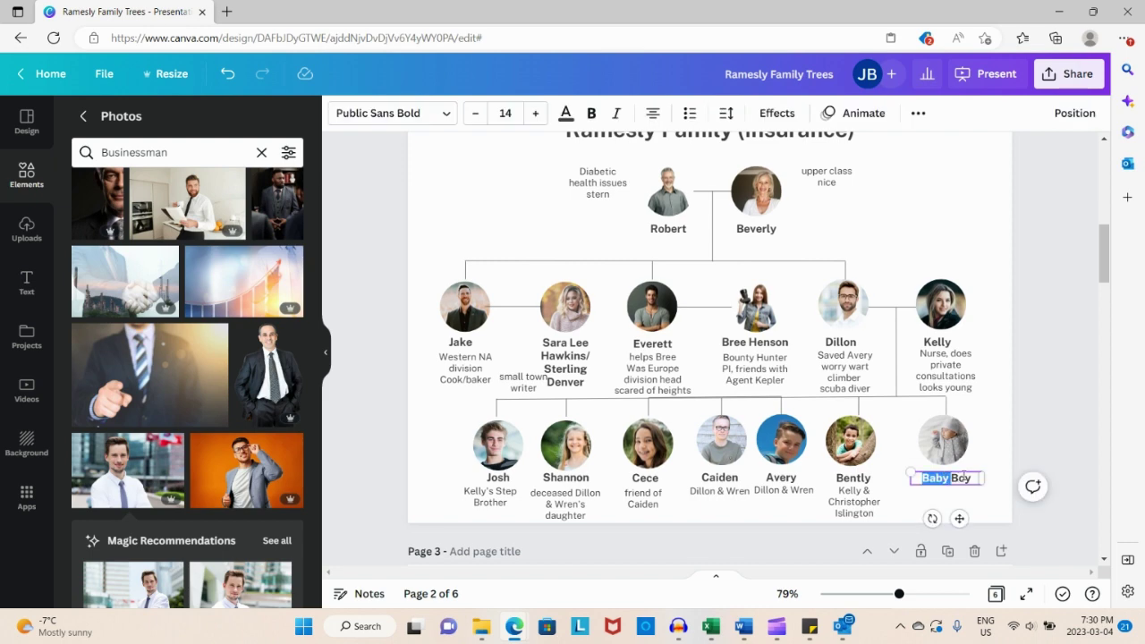
click(973, 478)
drag(973, 478, 910, 490)
text(Jackson)
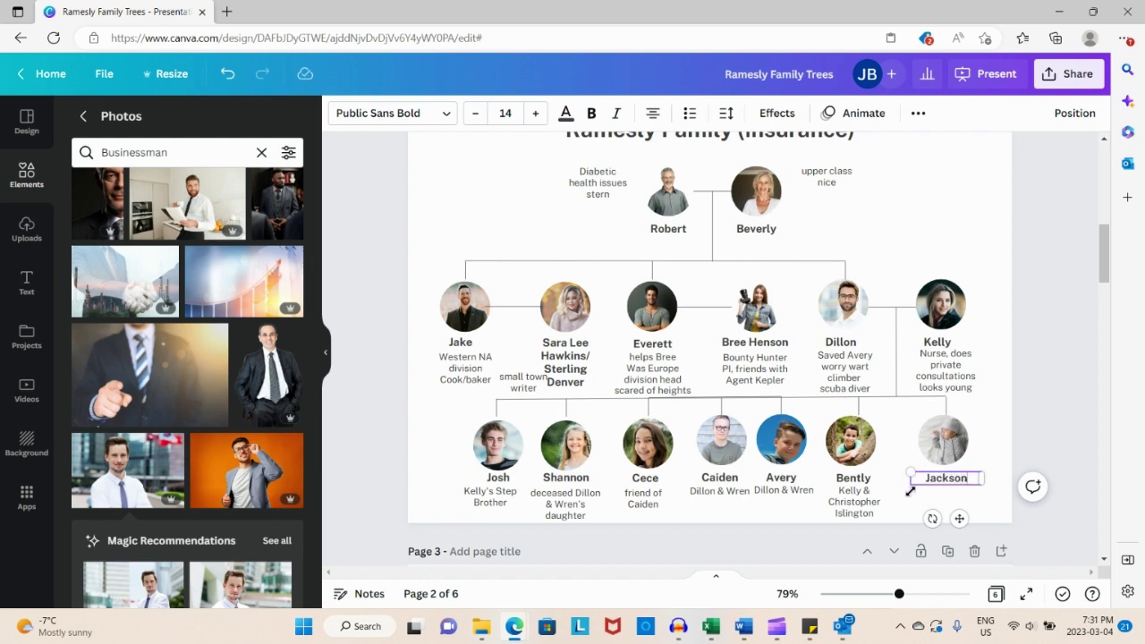
key(Escape)
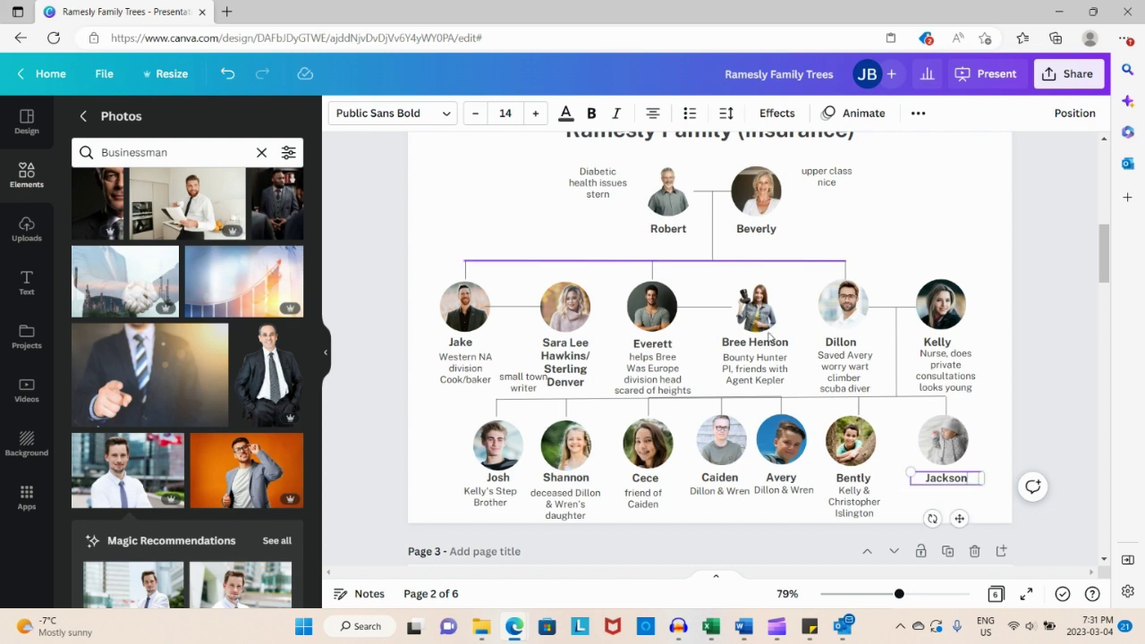
click(900, 513)
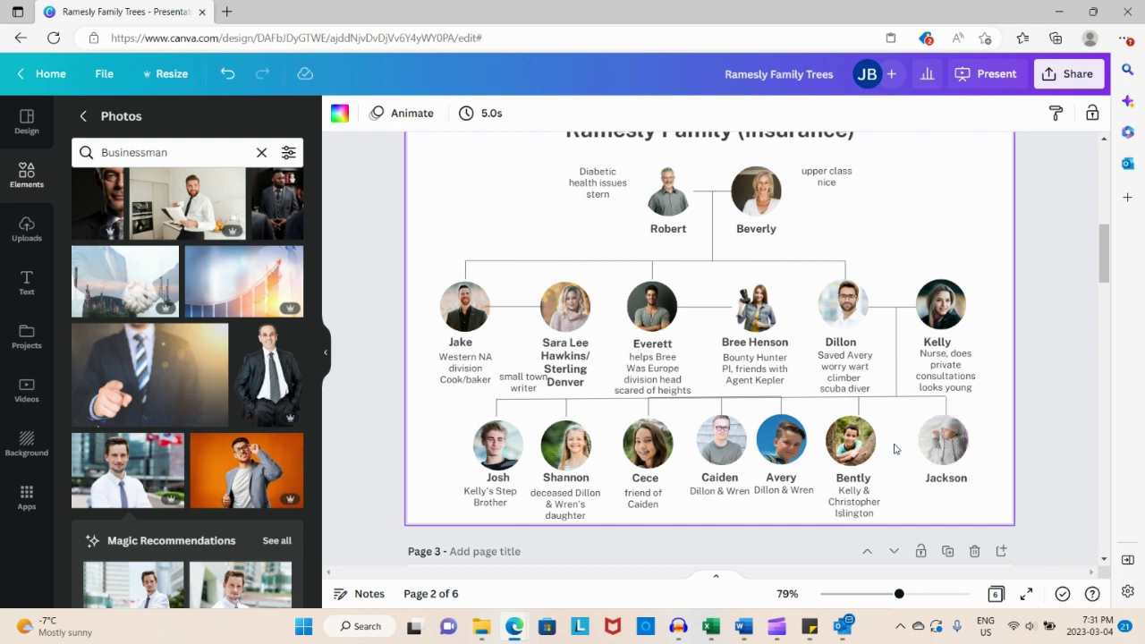
Step: Scroll down to page 3, the hospitals tree headed by James and Dorothy
scroll(888, 436, down, 4)
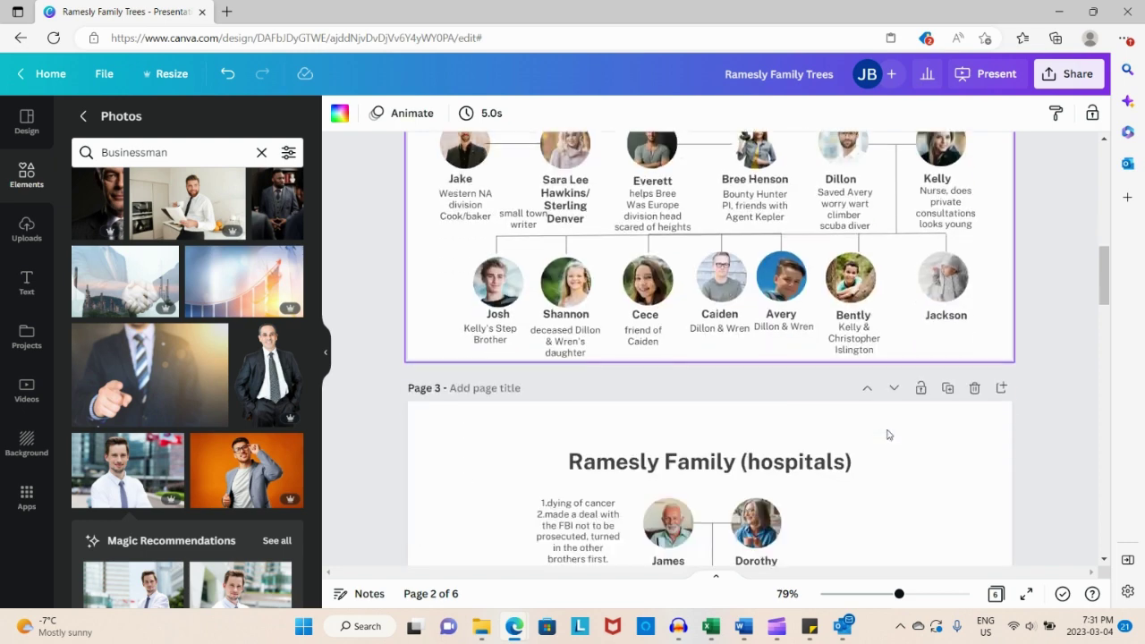
scroll(886, 437, down, 1)
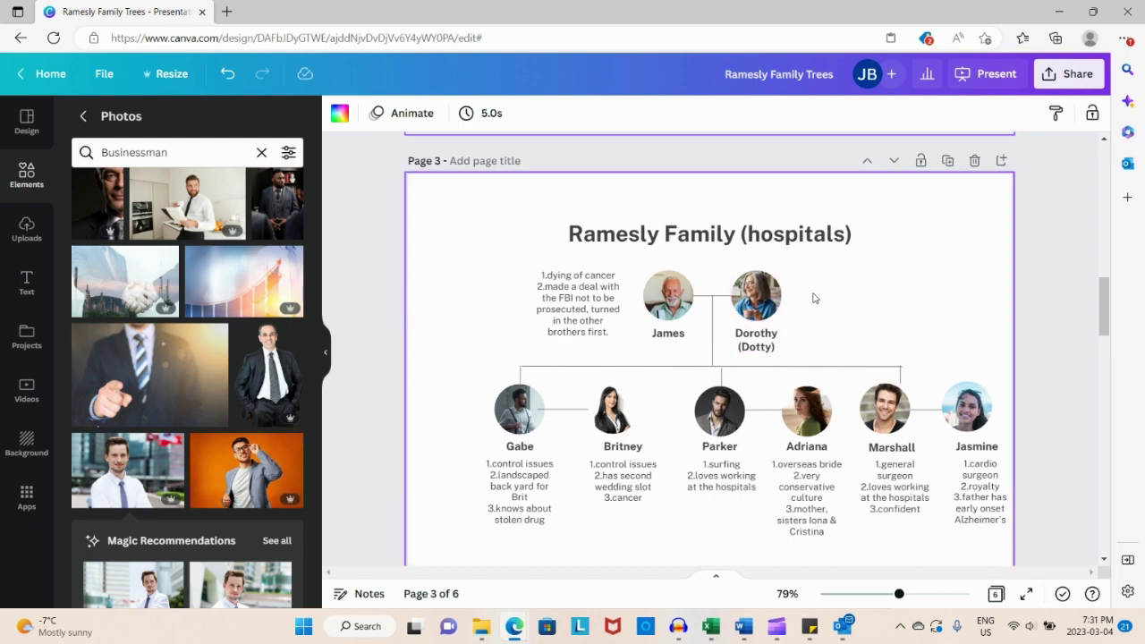
Step: Duplicate James's note box and place the copy beside Dorothy
click(577, 290)
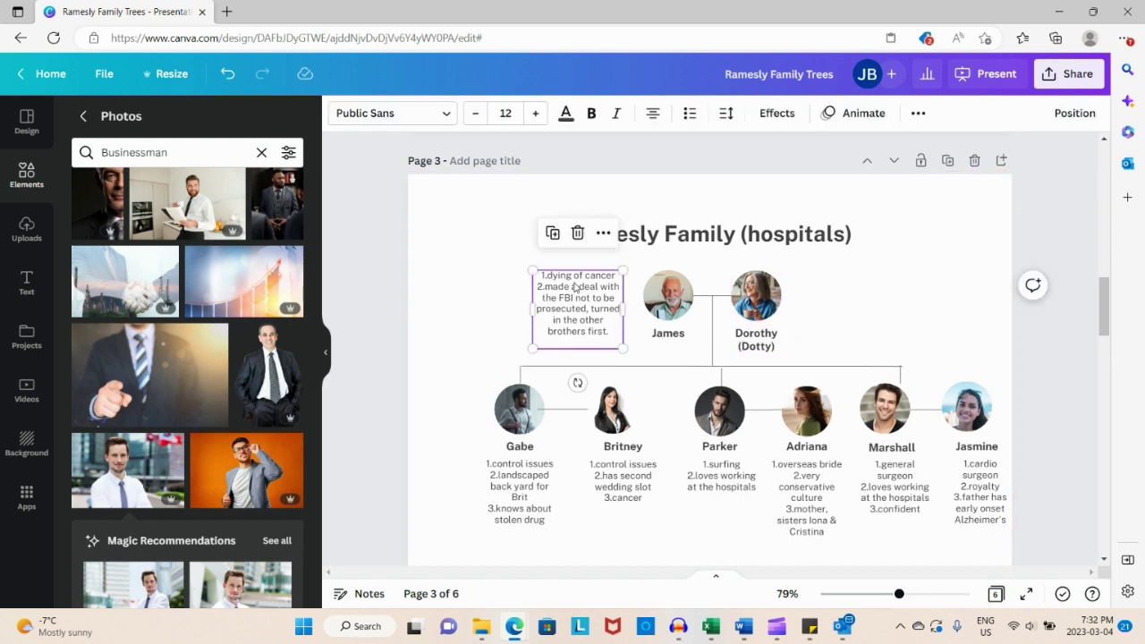
click(552, 233)
drag(577, 309, 840, 291)
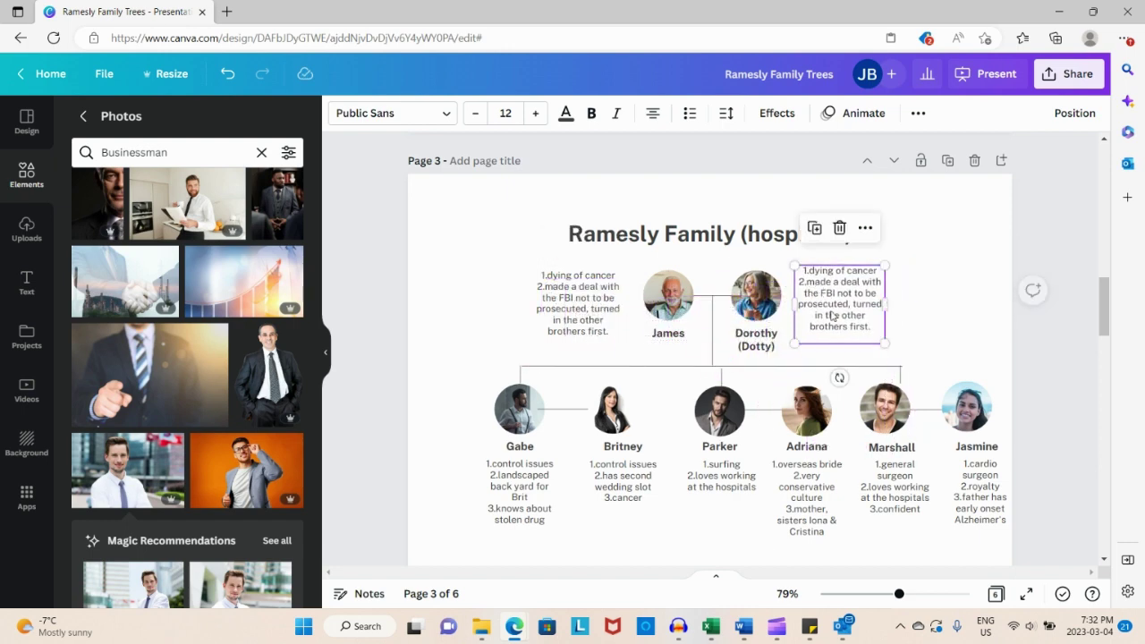
Step: Replace the copy's text with 'generally a nice person', 'love James, respects his decisions', 'loves her sons'
click(857, 319)
key(ctrl+a)
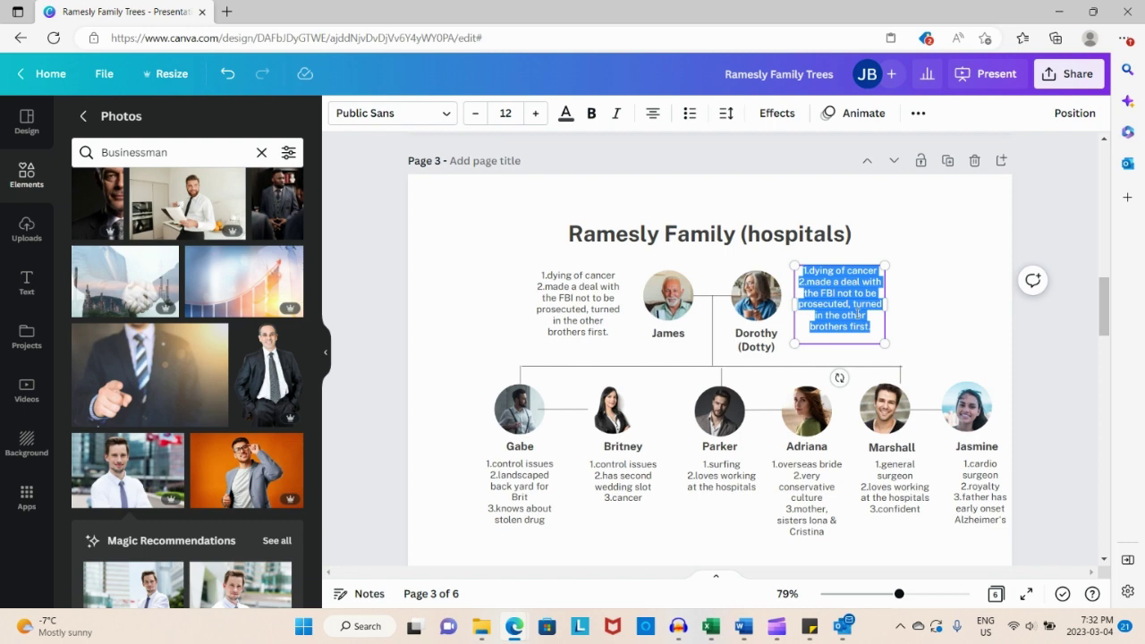
text(1. generally)
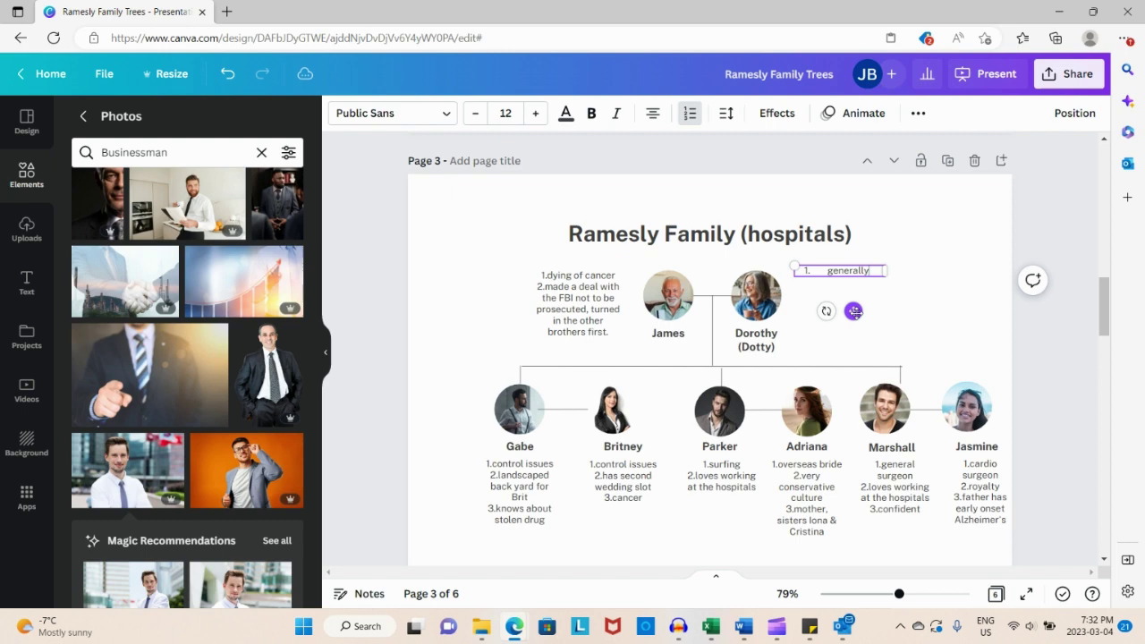
text( a nice person)
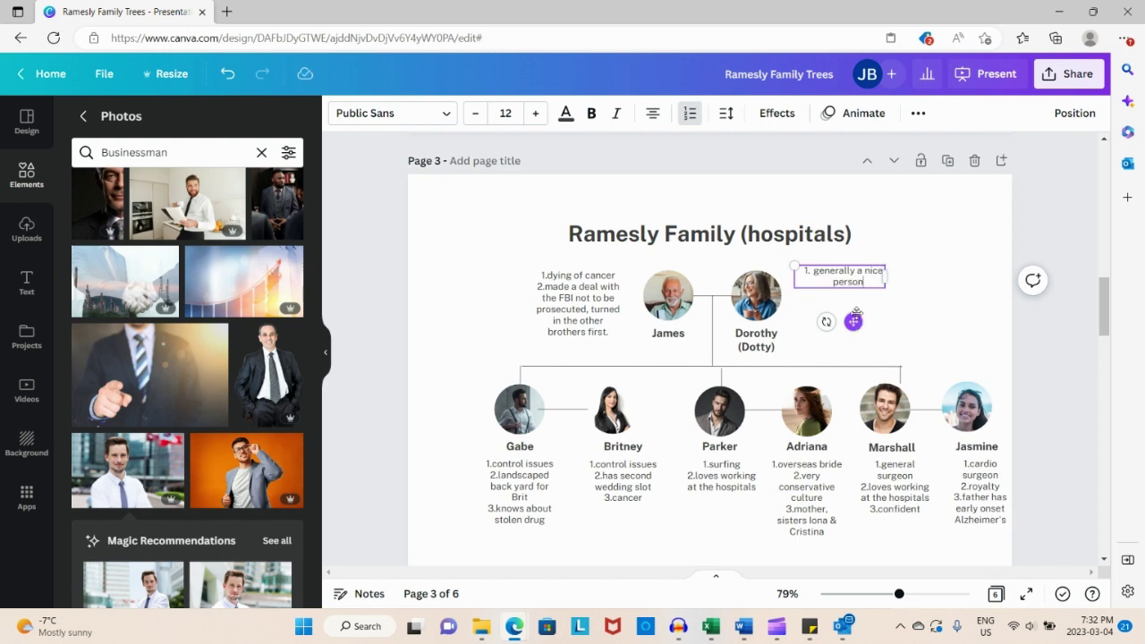
key(Return)
text(2)
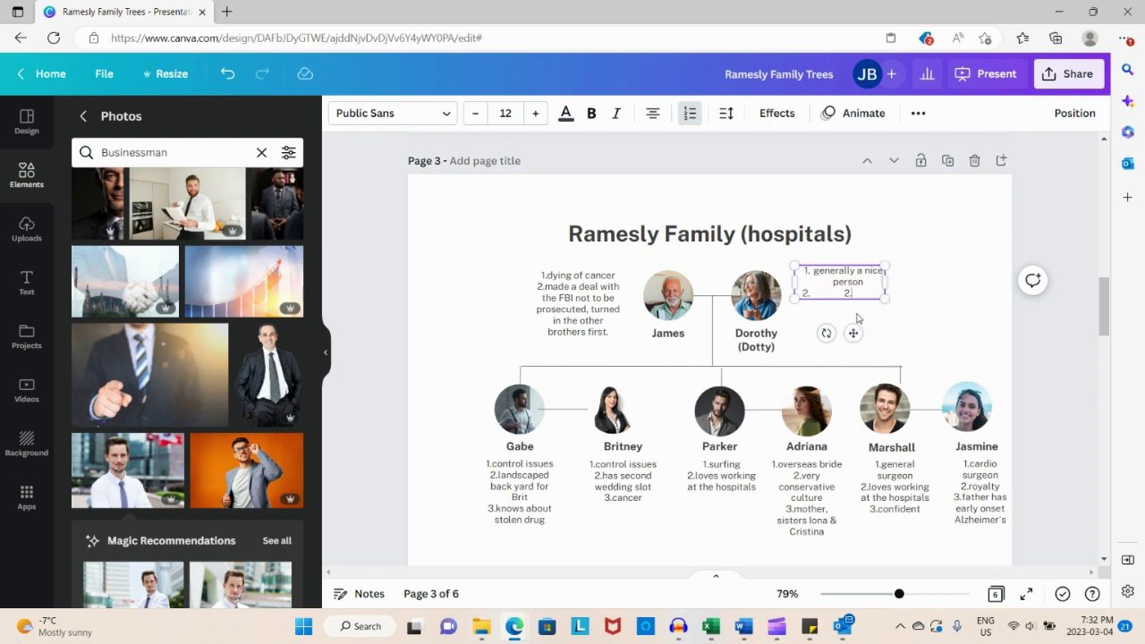
key(BackSpace)
text(love James, respects his decisions)
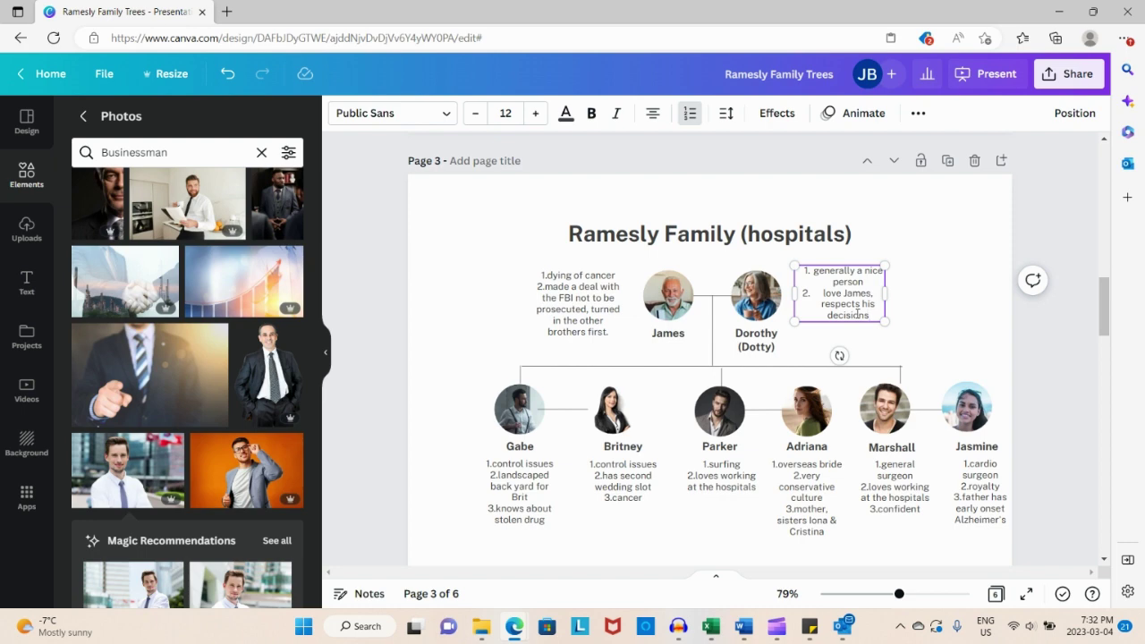
key(Return)
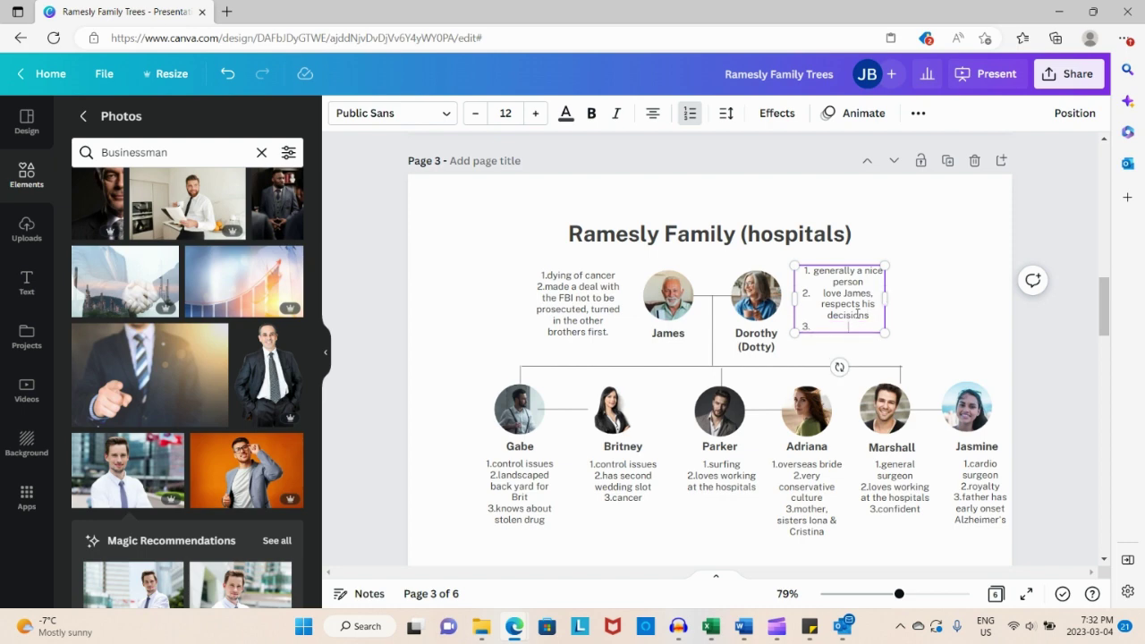
text(loves her sons)
click(950, 327)
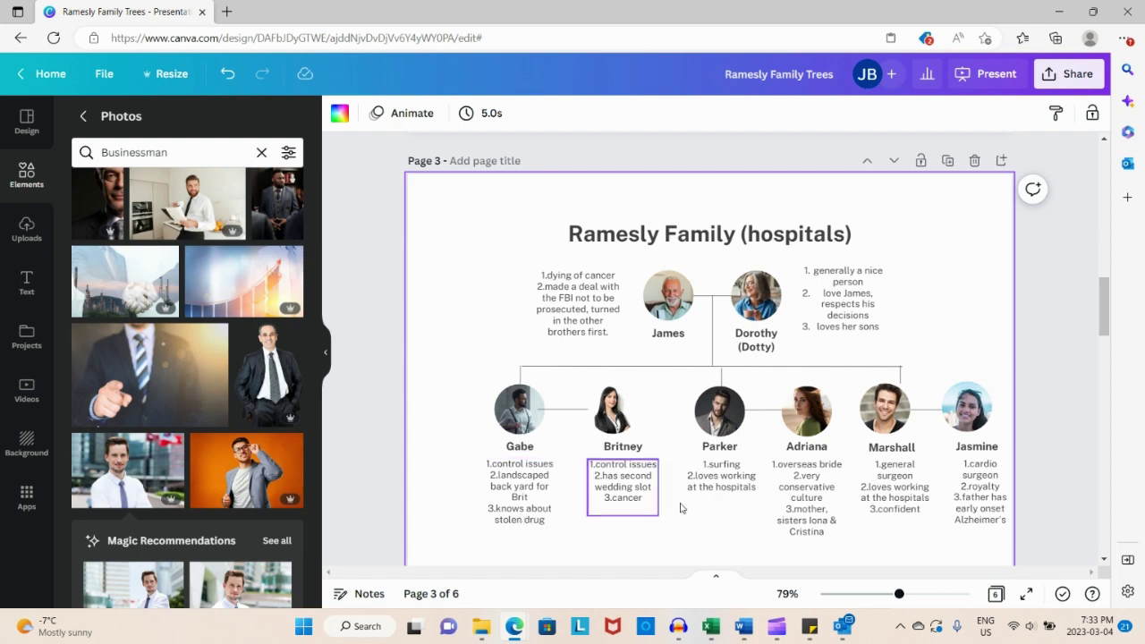
Step: Add '3. knows about the stolen drug' as a new line in Parker's notes
click(717, 498)
click(716, 496)
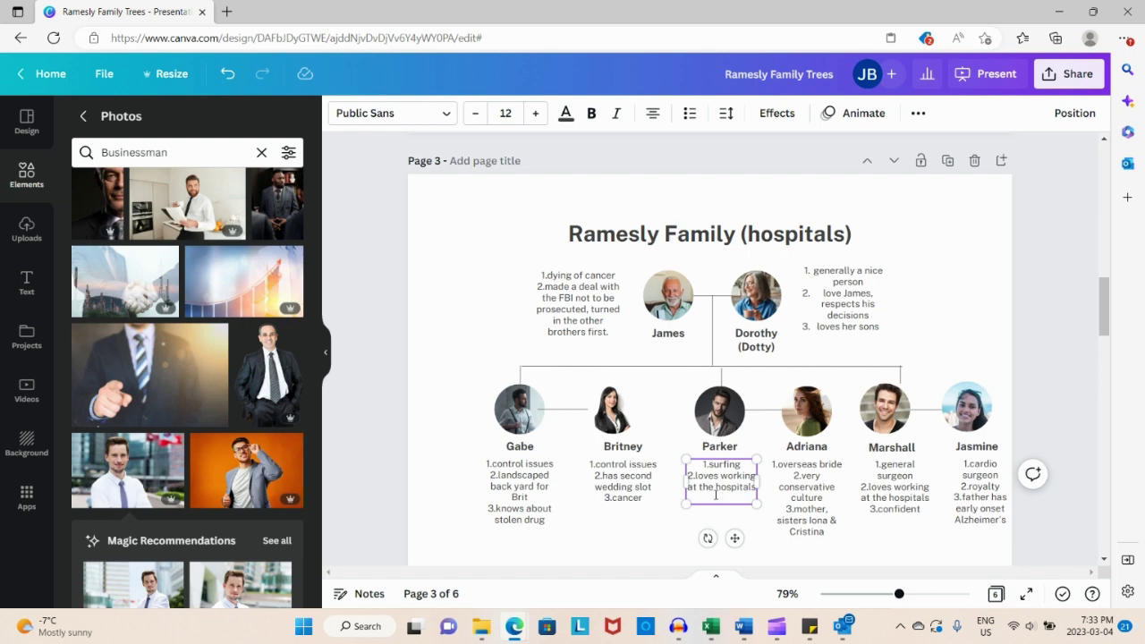
text(3)
key(Return)
text(k)
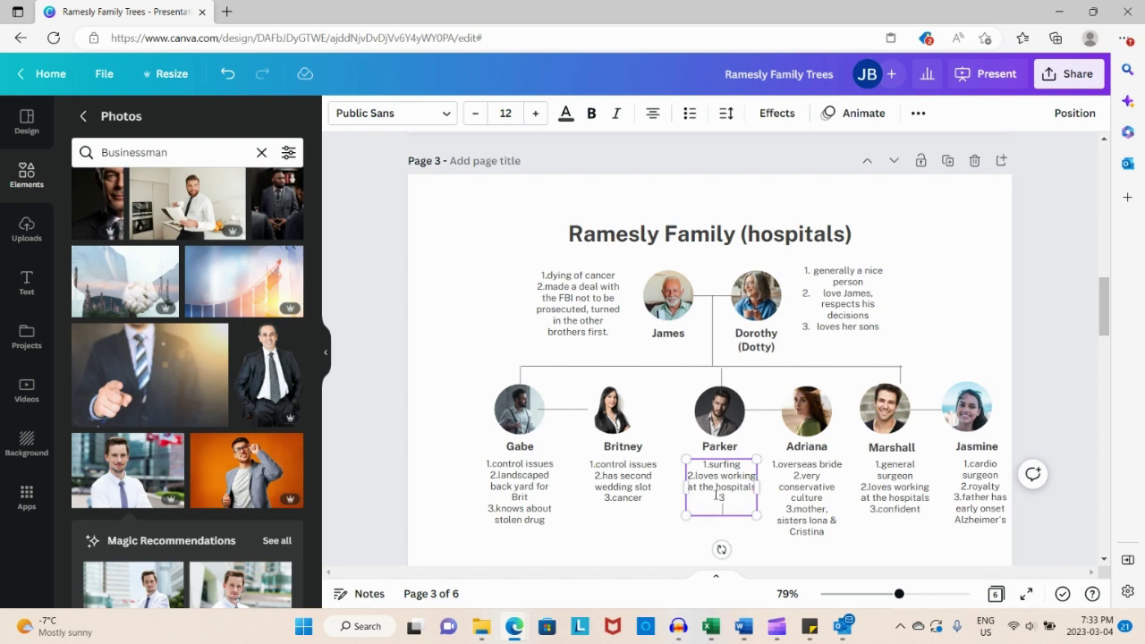
key(BackSpace)
key(BackSpace)
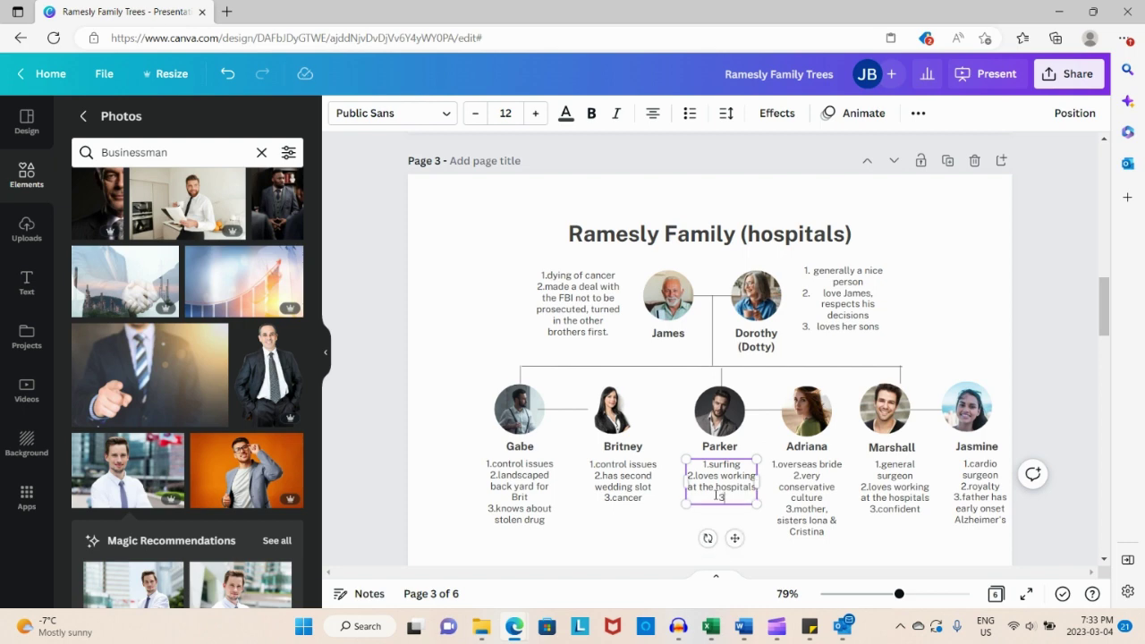
text(. knows about the stolen d)
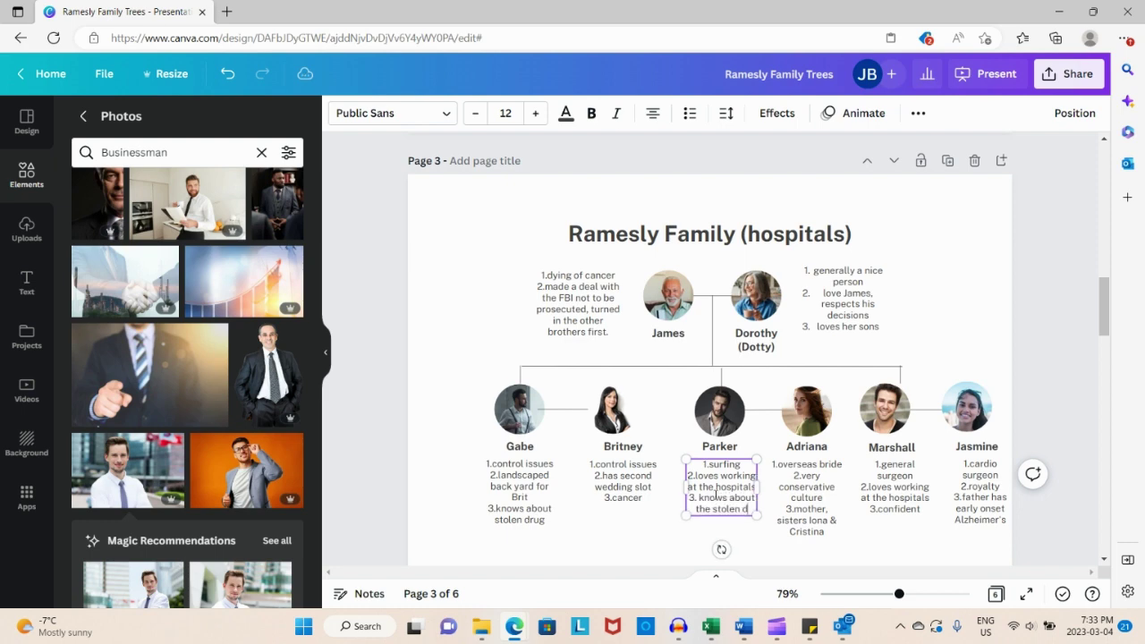
text(rug)
key(Return)
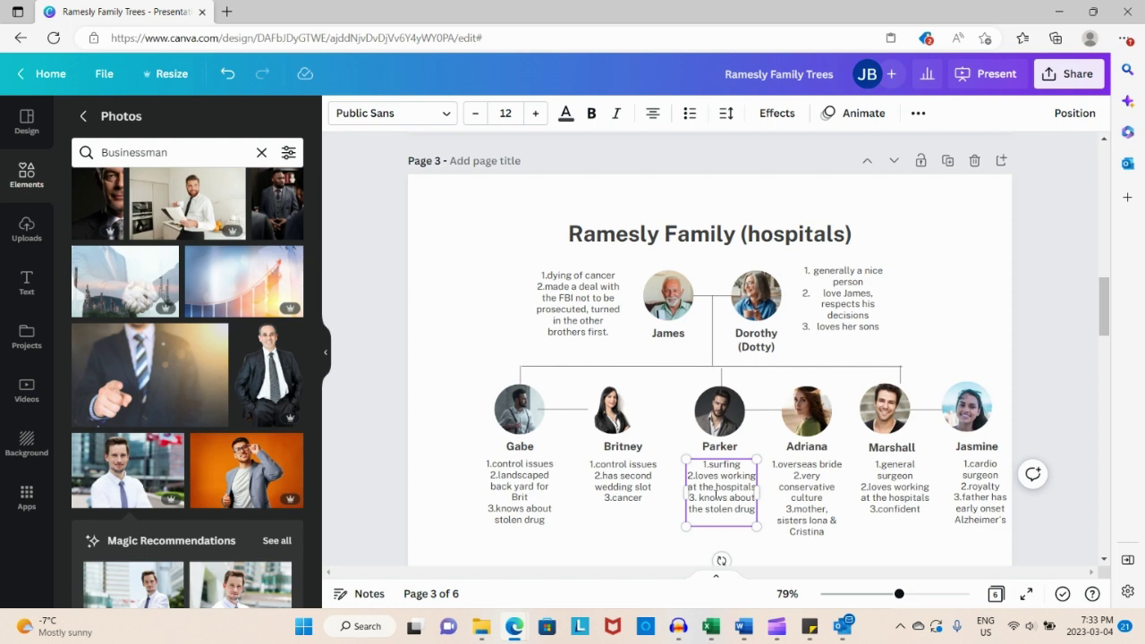
click(822, 545)
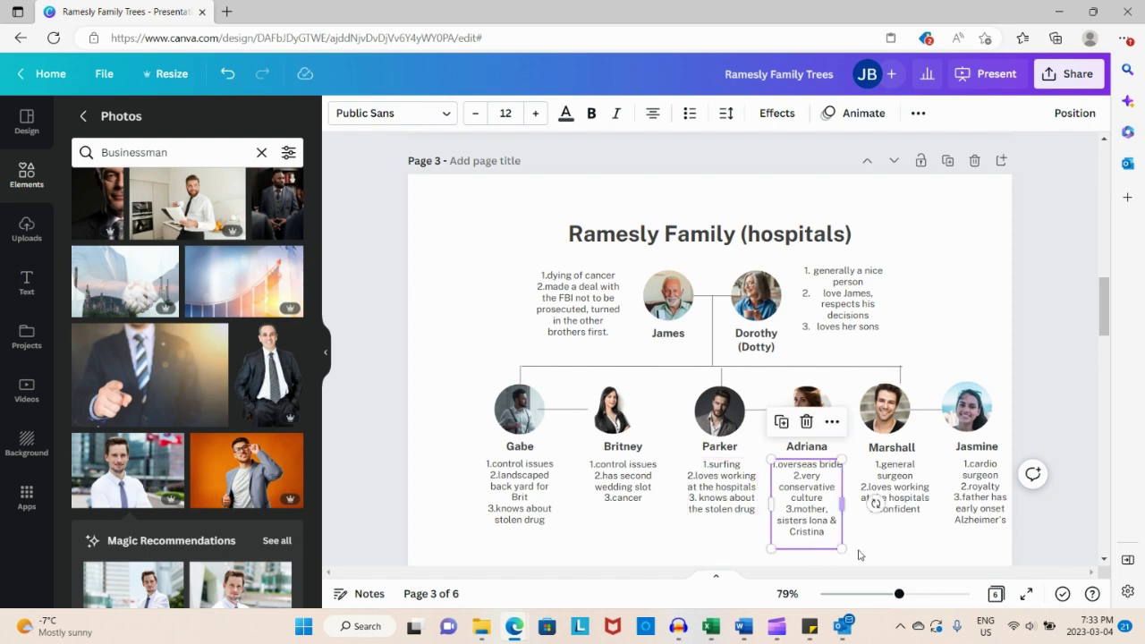
click(860, 556)
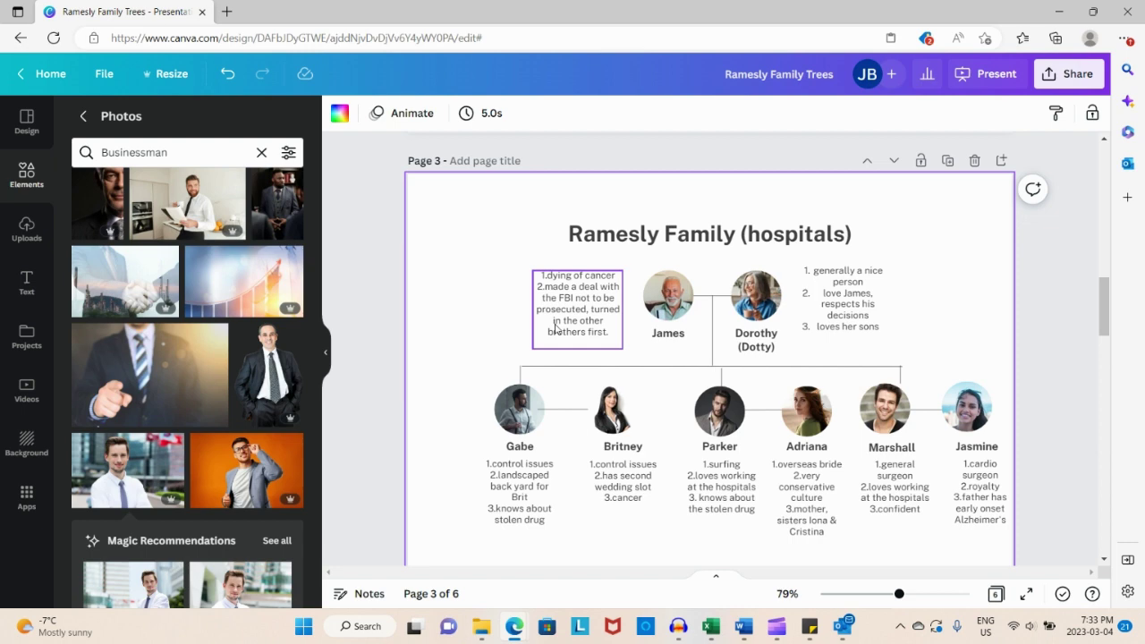
Step: Scroll down to page 4, the hotels tree with Oscar and Mary
scroll(480, 314, down, 5)
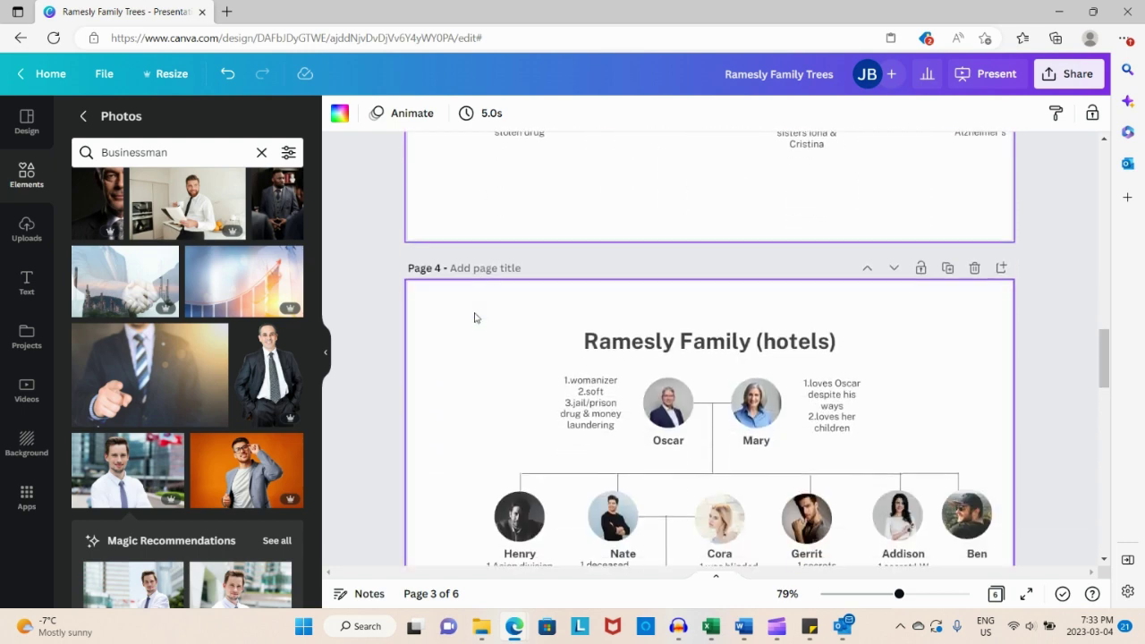
scroll(475, 317, down, 2)
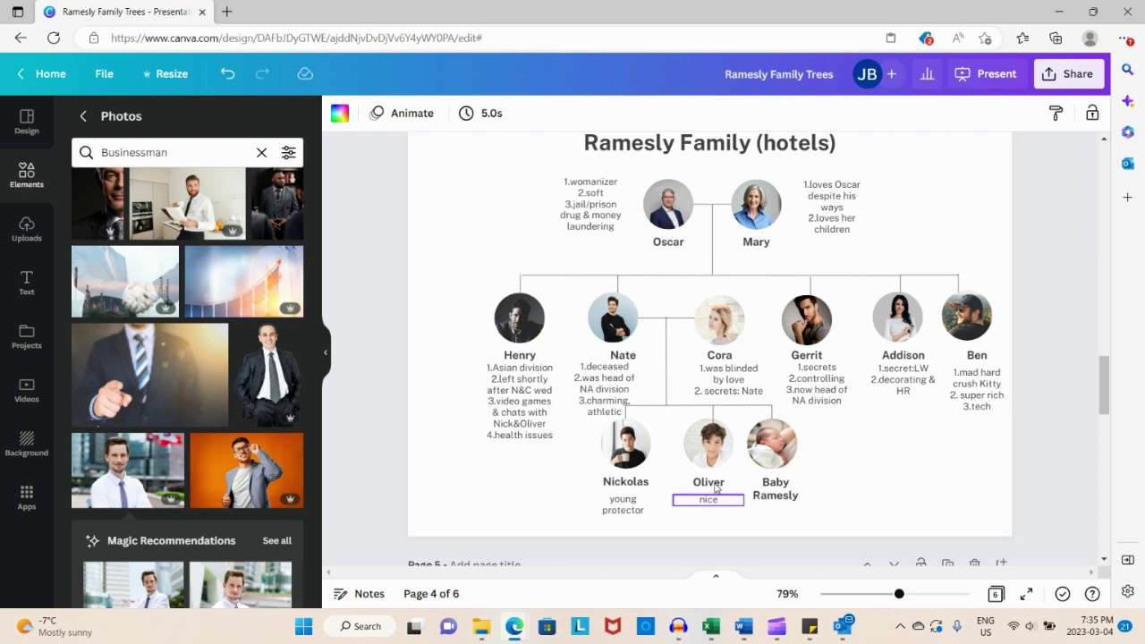
Step: Back on page 3, append '4. Oscar is his father' to Parker's notes
scroll(720, 463, up, 4)
scroll(721, 463, up, 3)
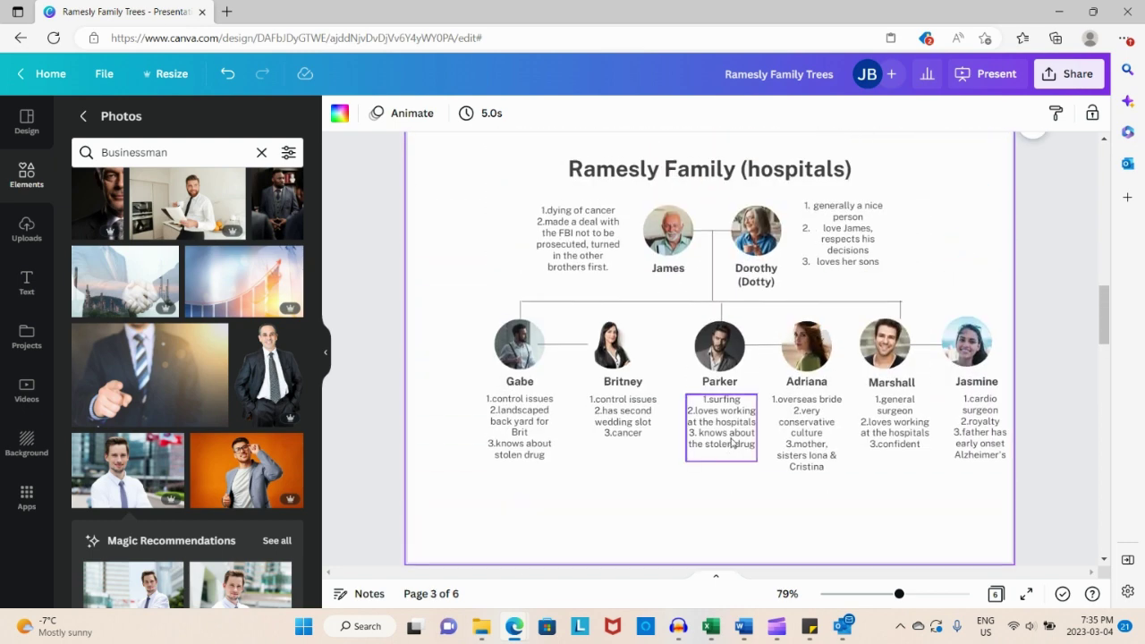
click(734, 440)
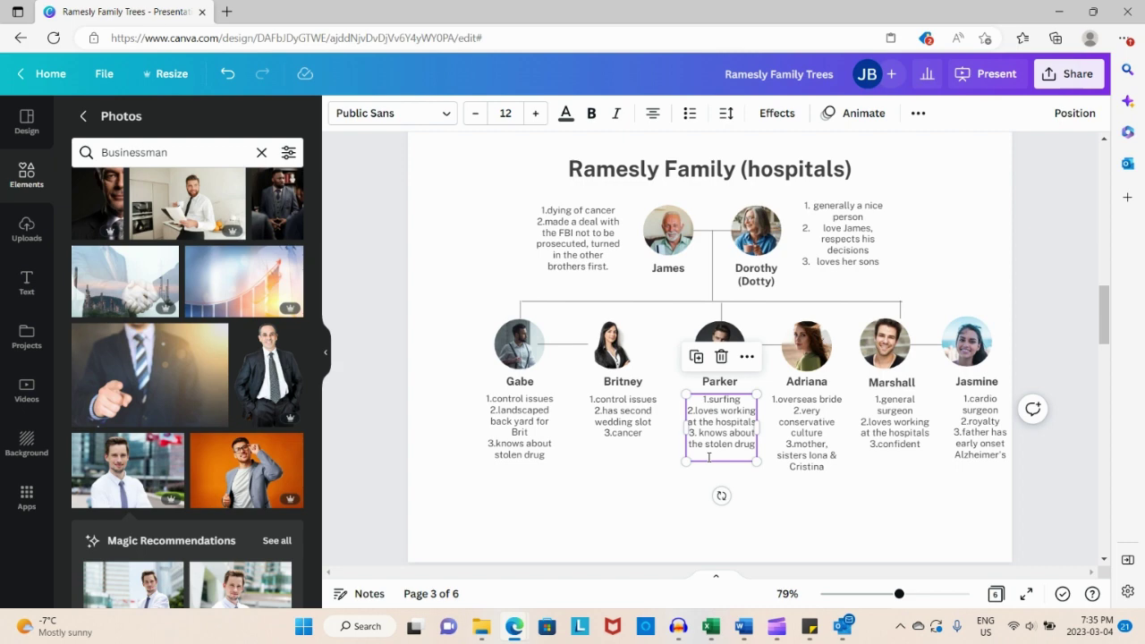
click(708, 456)
text(4.)
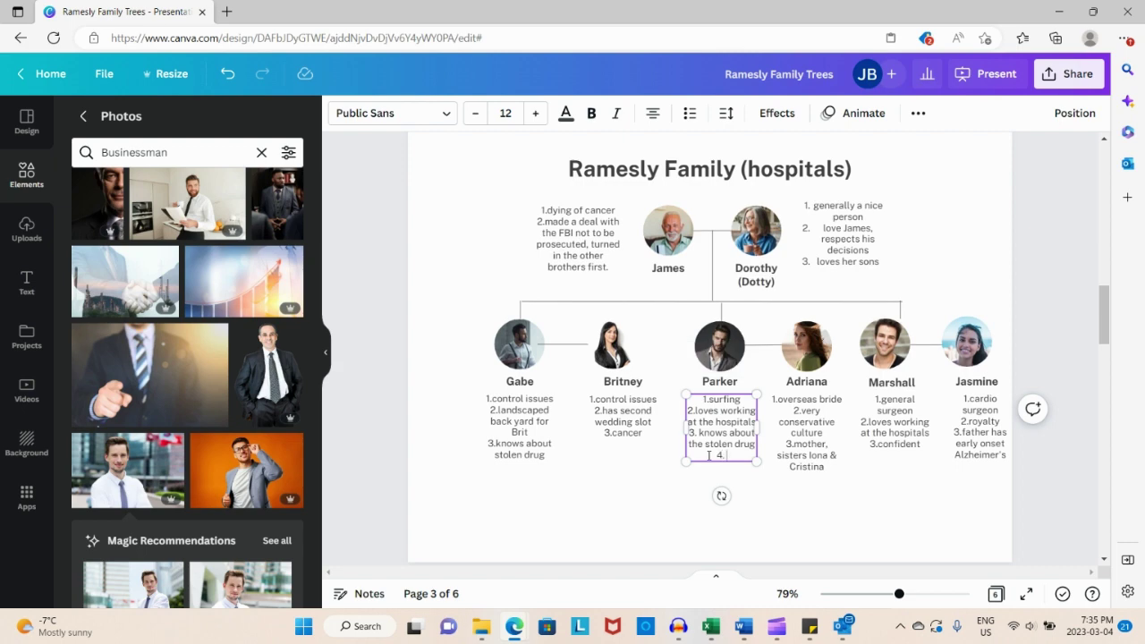
text( Oscar is his father)
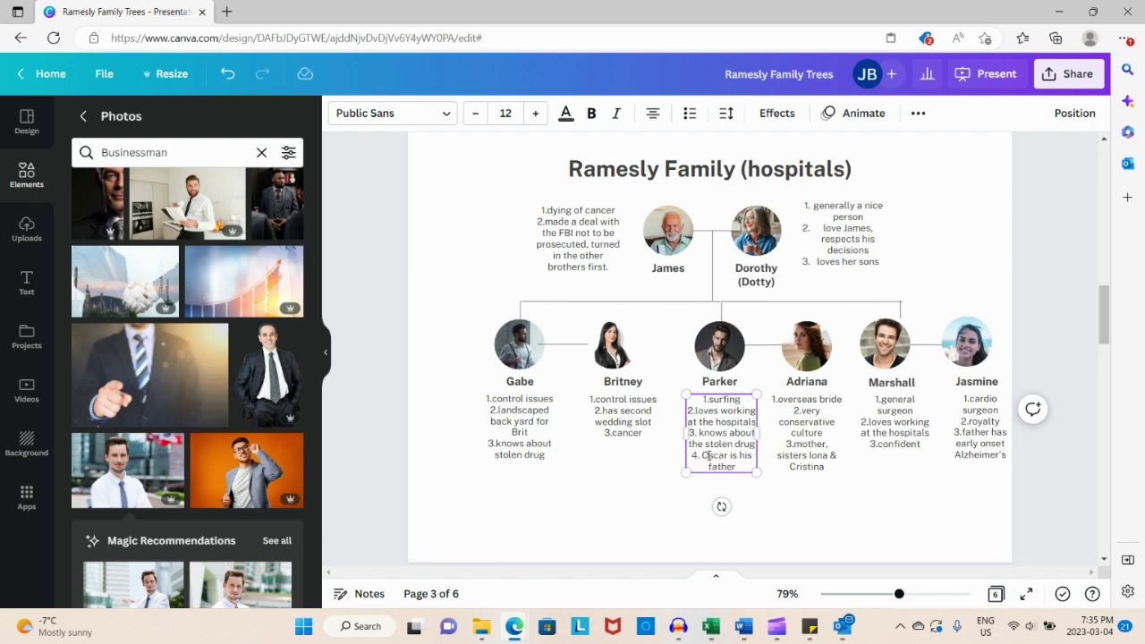
key(Return)
key(BackSpace)
click(841, 519)
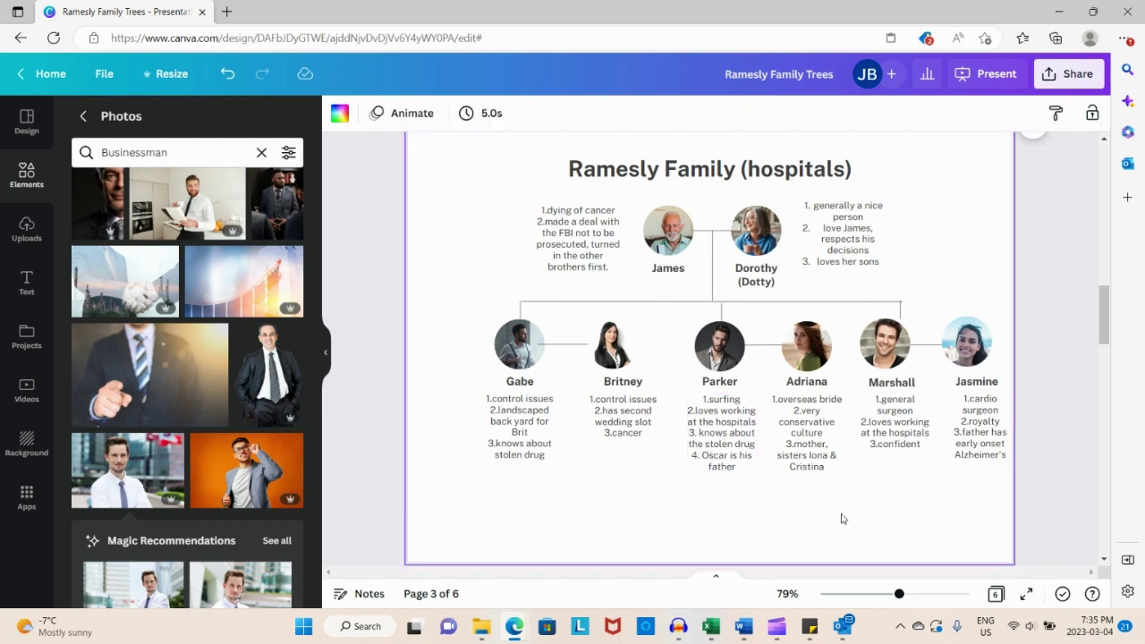